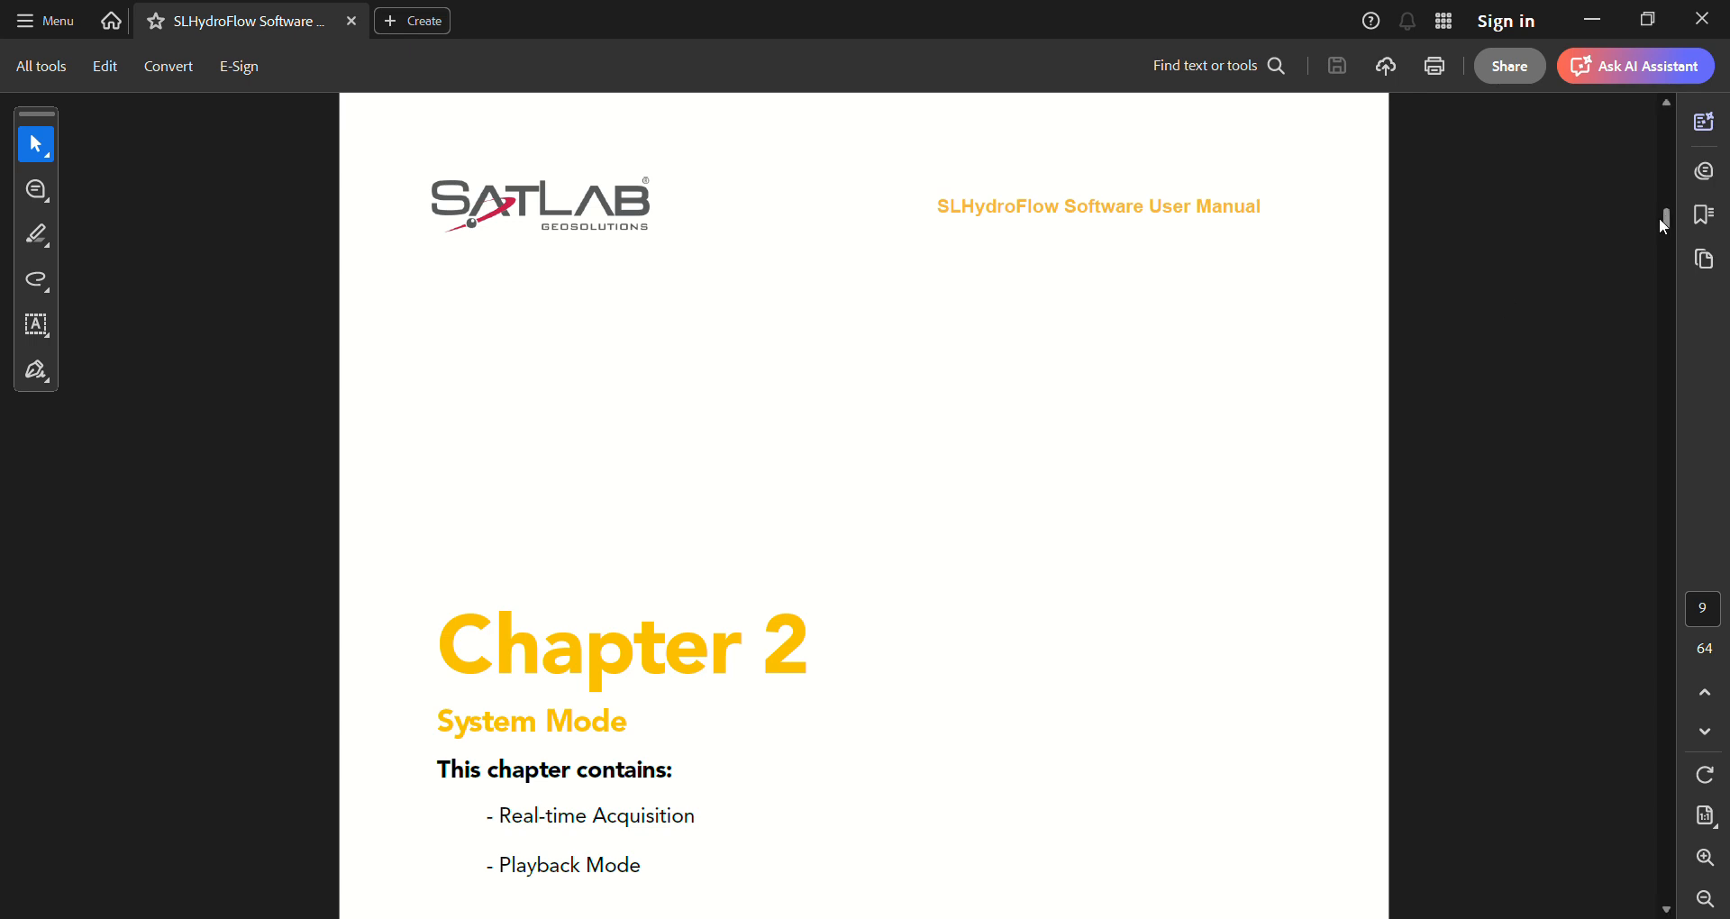
Go to page 10 of the manual and read how measurements are started and opened in SLHydroFlow
{"action": "left_click", "coordinate": [1716, 733]}
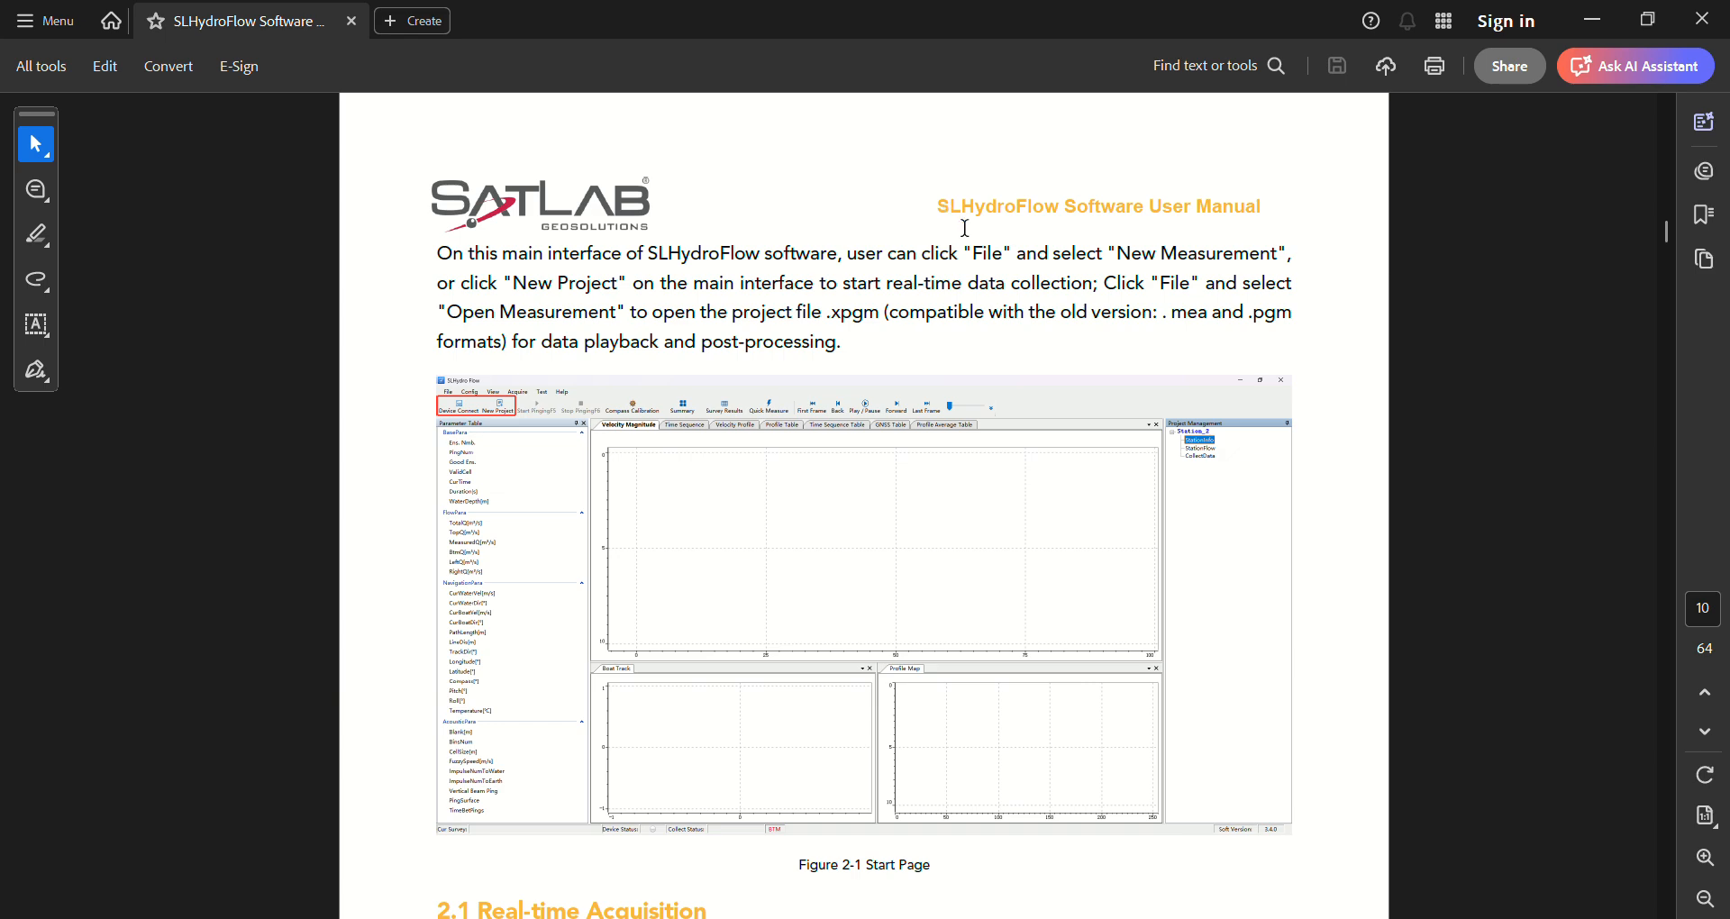
{"action": "scroll", "coordinate": [965, 228], "scroll_direction": "down", "scroll_amount": 2}
{"action": "scroll", "coordinate": [1113, 313], "scroll_direction": "up", "scroll_amount": 1}
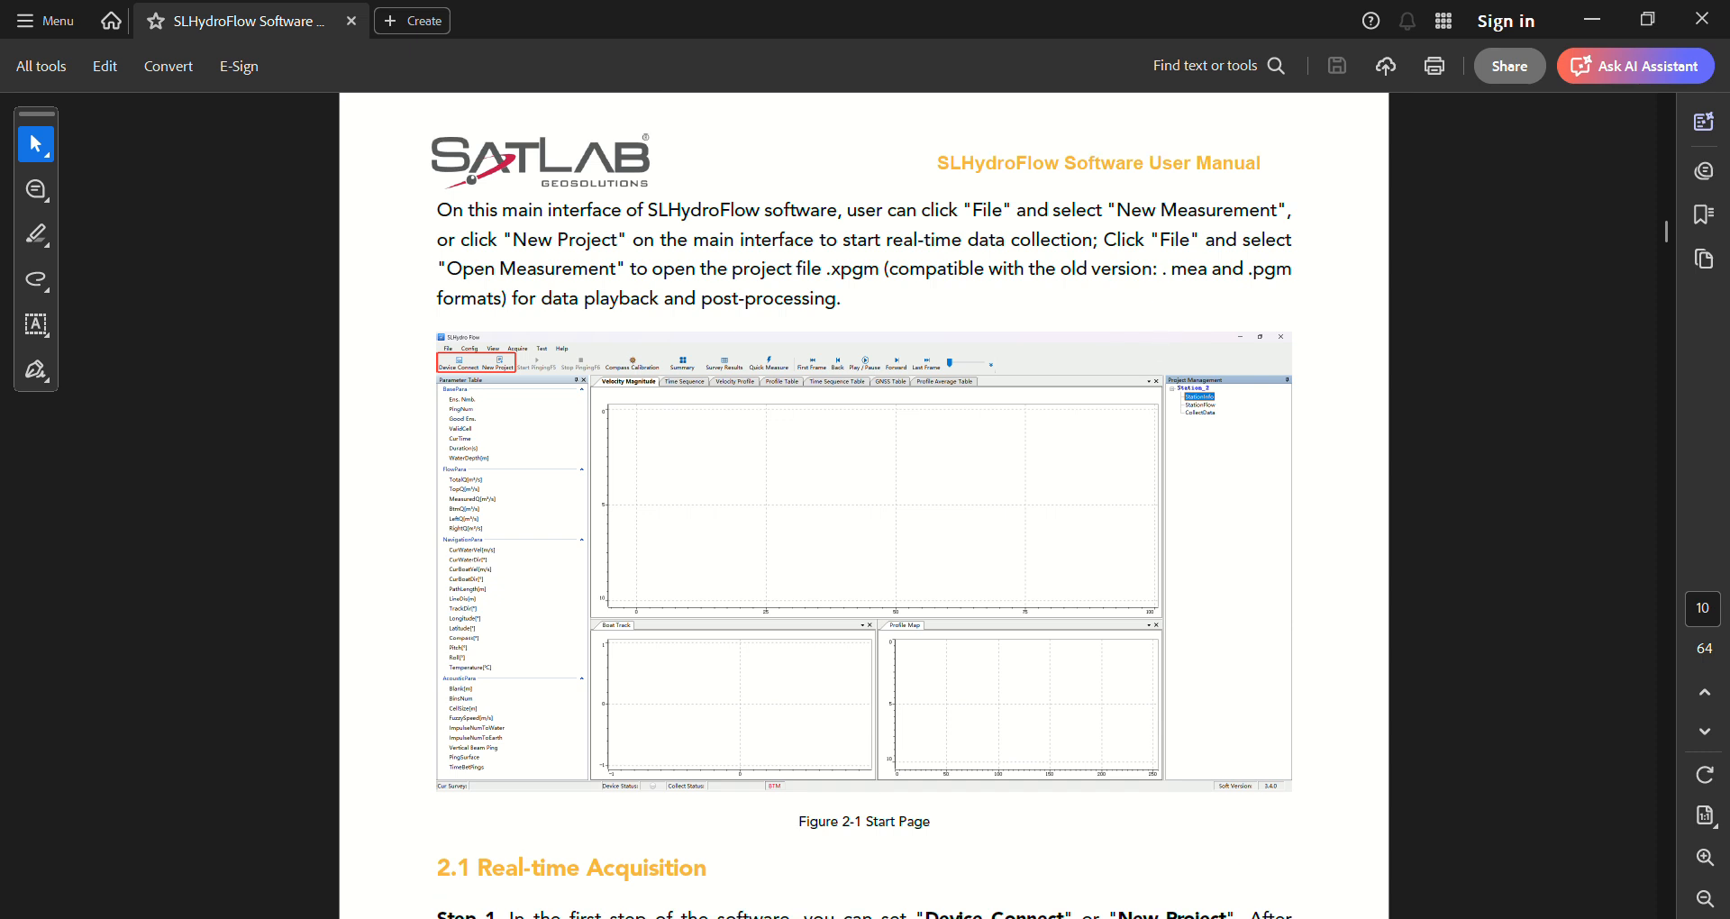
Switch to SLHydro Flow and dismiss the WhatsApp notification
{"action": "key", "text": "alt+Tab"}
{"action": "left_click", "coordinate": [1691, 746]}
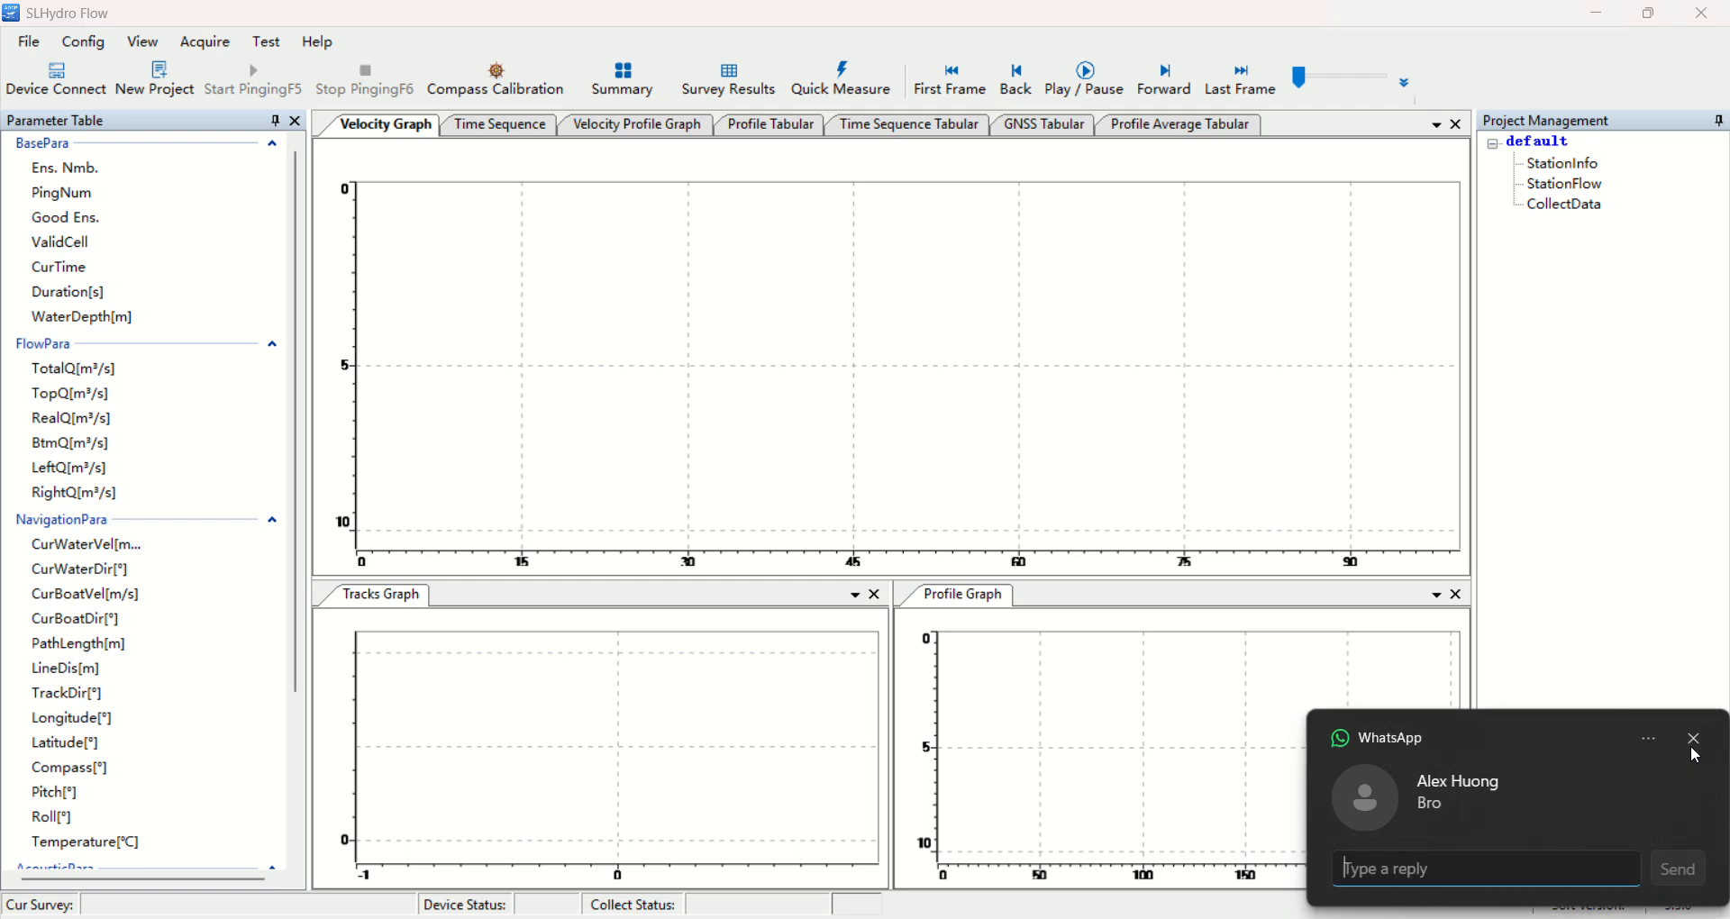
{"action": "left_click", "coordinate": [1694, 741]}
Open the existing measurement project Station_2.xpgm from the KuchingADCPData folder and dismiss the chat notification
{"action": "left_click", "coordinate": [36, 47]}
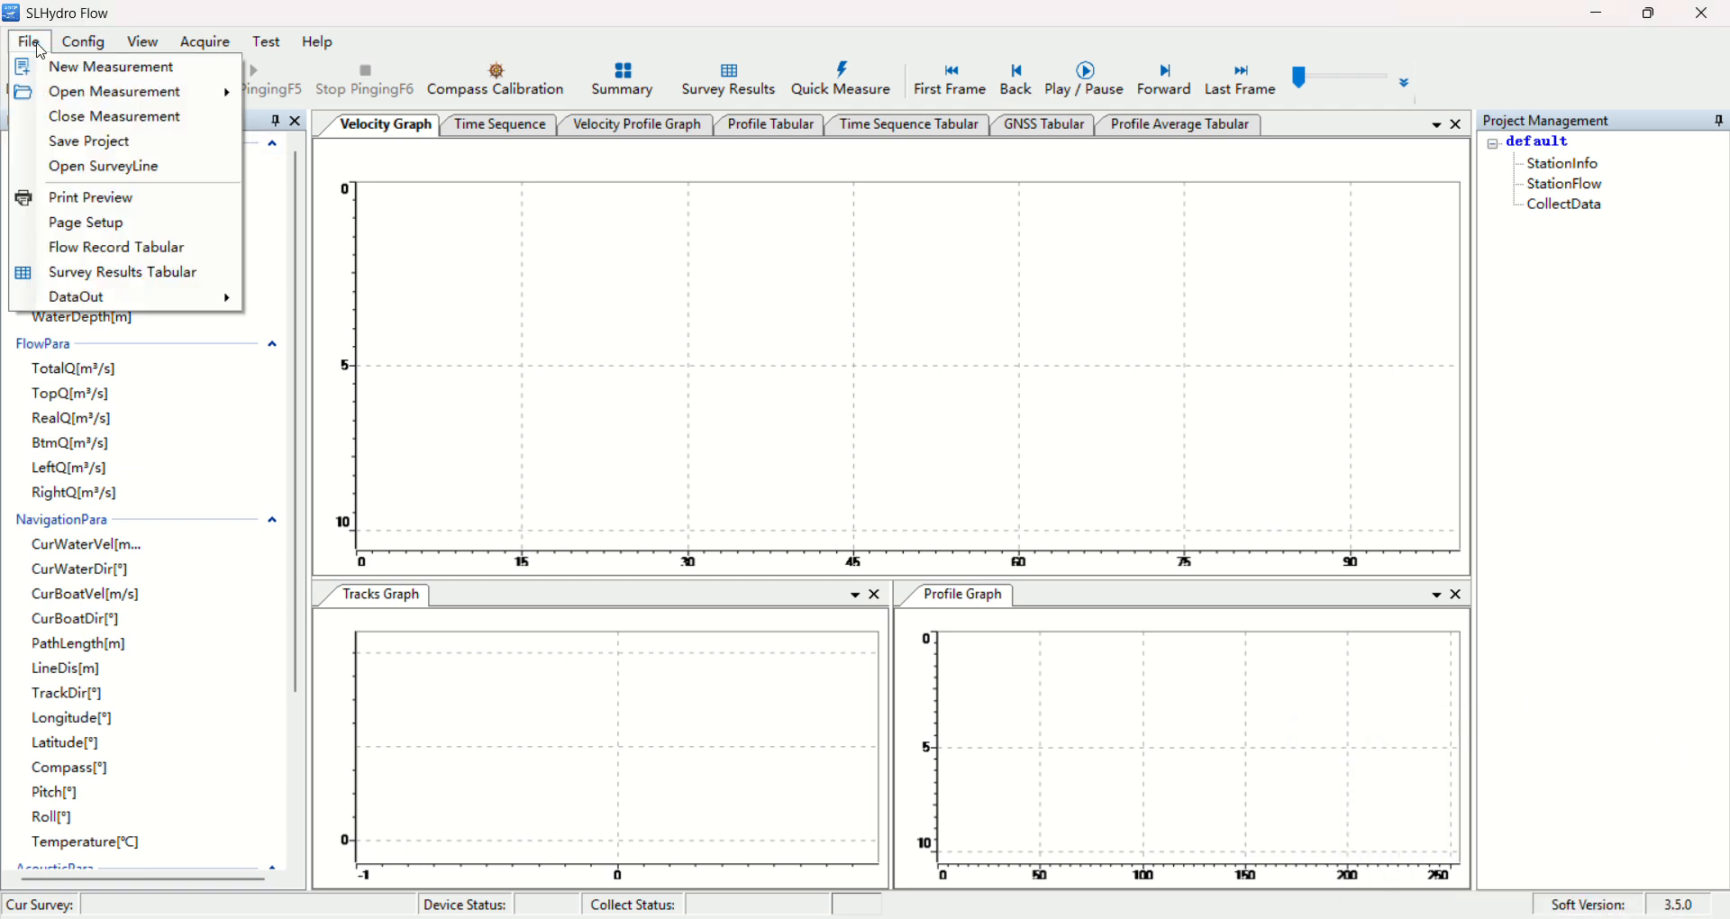
{"action": "left_click", "coordinate": [36, 45]}
{"action": "left_click", "coordinate": [35, 45]}
{"action": "left_click", "coordinate": [34, 45]}
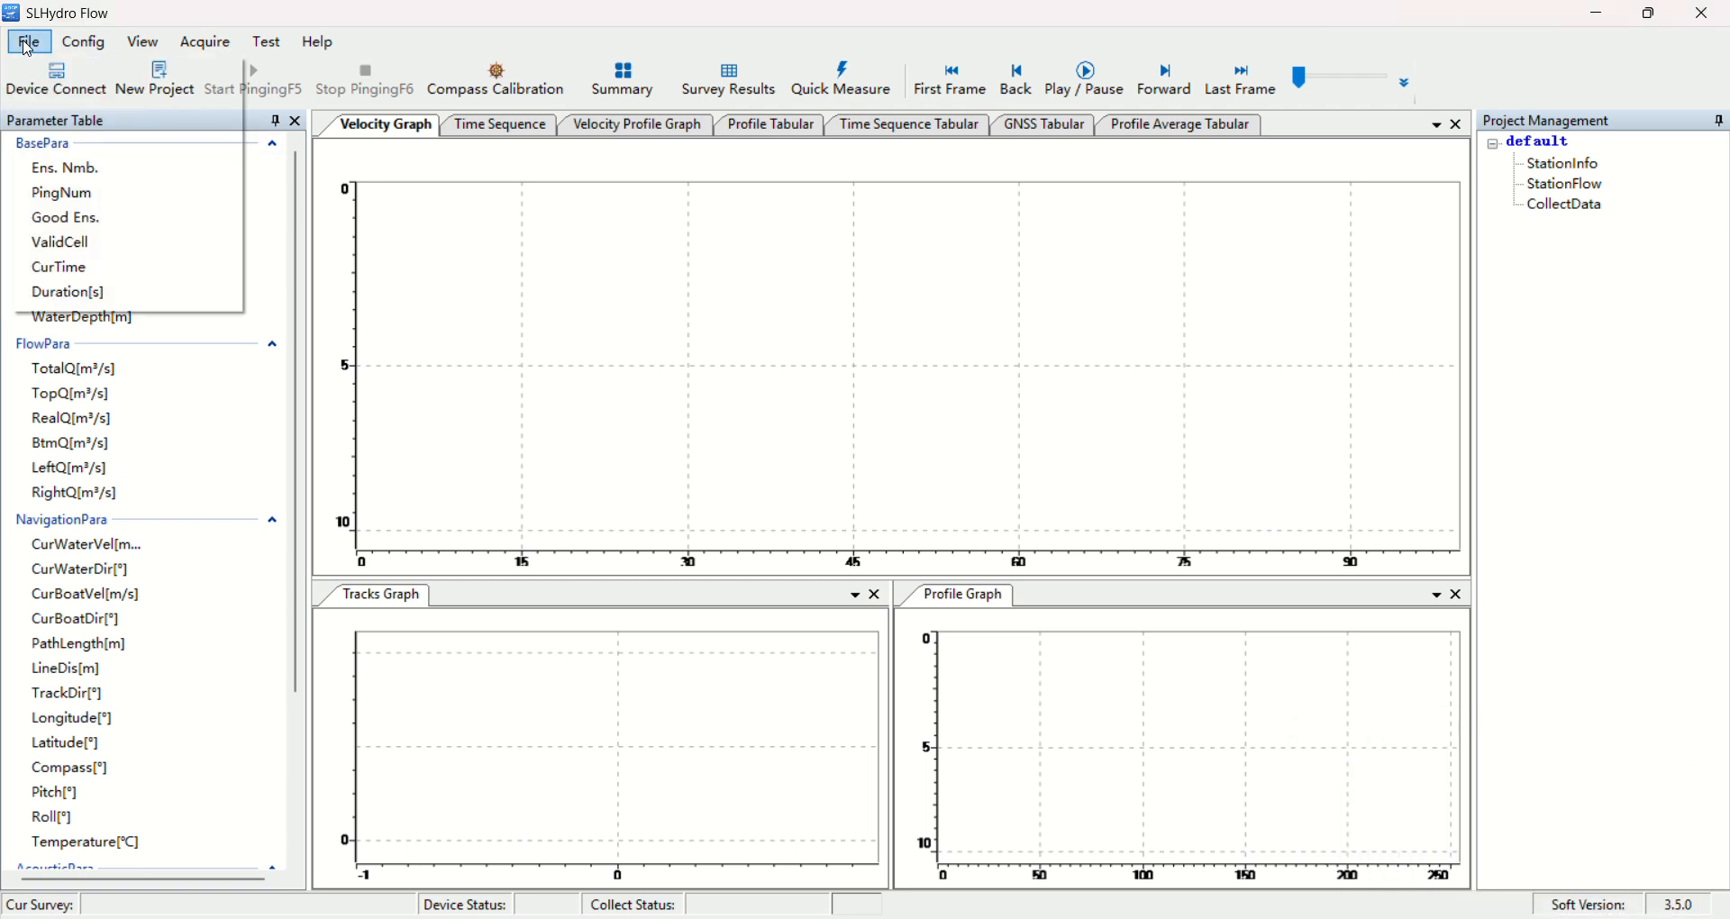
{"action": "left_click", "coordinate": [32, 45]}
{"action": "mouse_move", "coordinate": [113, 101]}
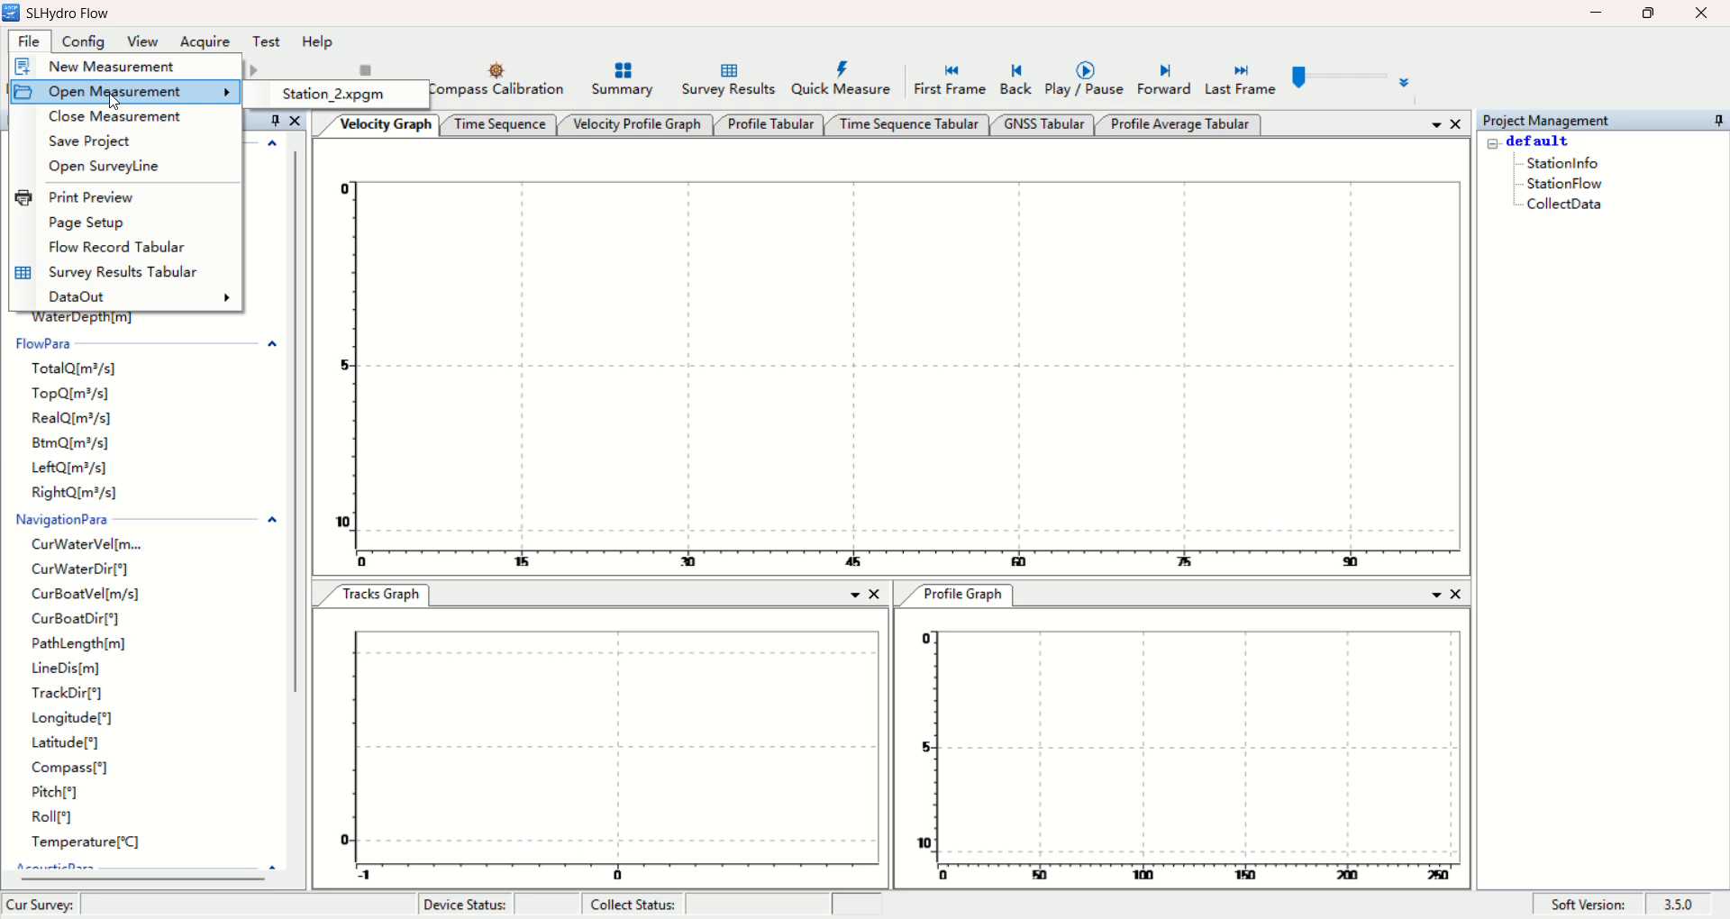
{"action": "left_click", "coordinate": [114, 101]}
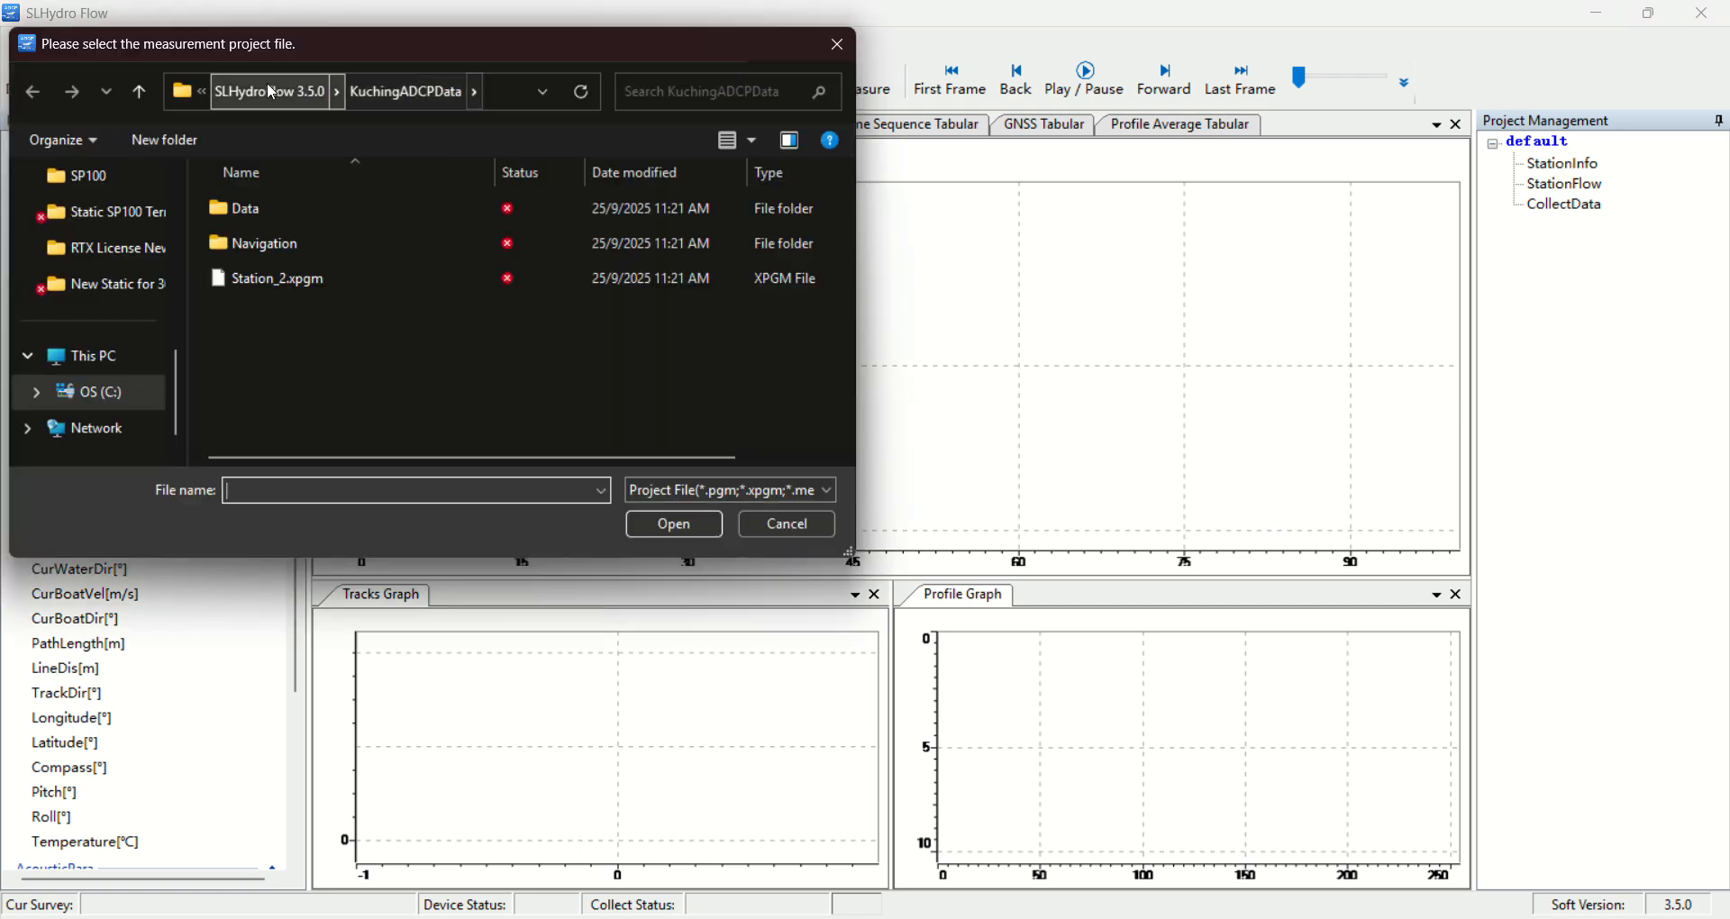
{"action": "left_click", "coordinate": [393, 281]}
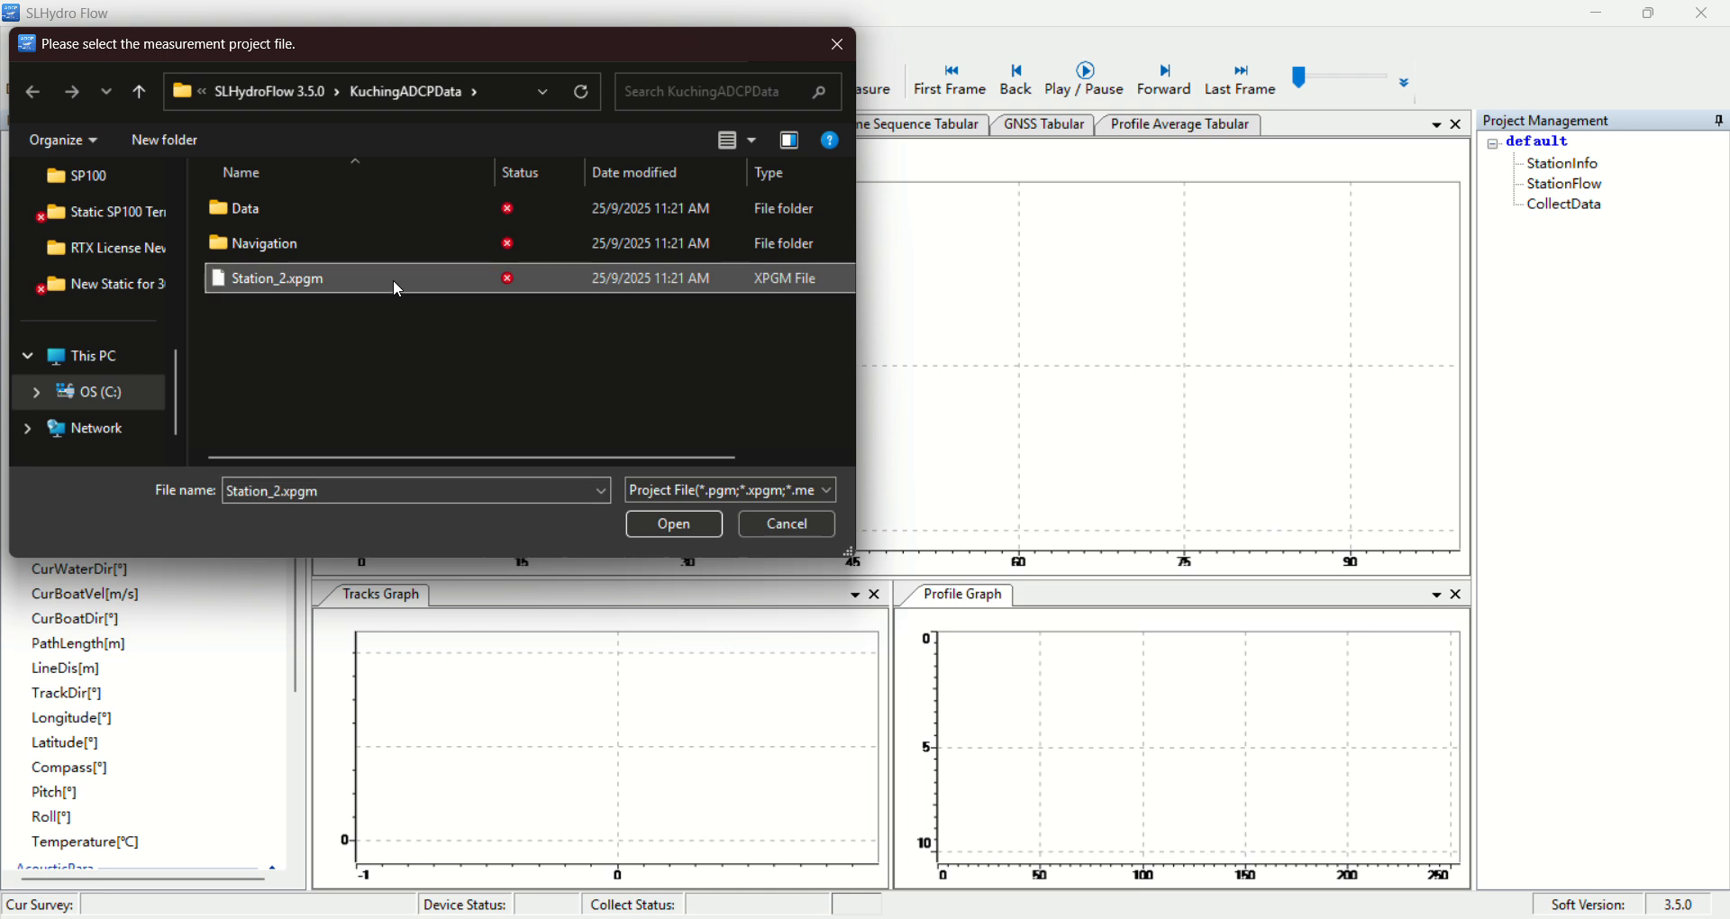
{"action": "left_click", "coordinate": [794, 501]}
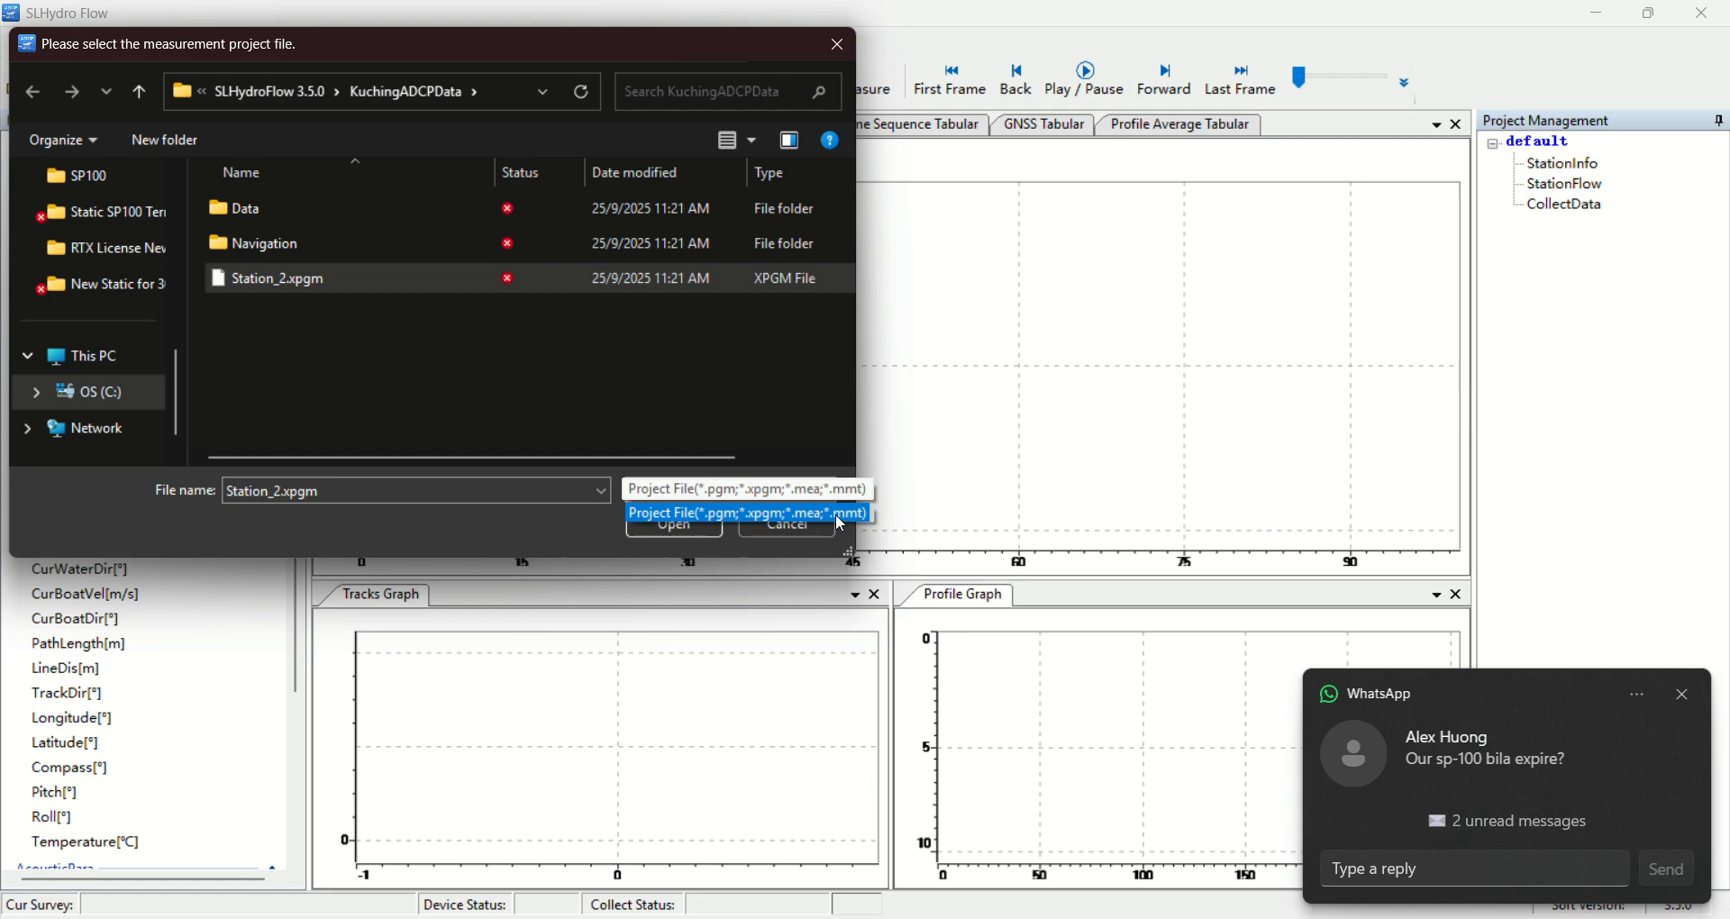
{"action": "left_click", "coordinate": [670, 499]}
{"action": "left_click", "coordinate": [674, 525]}
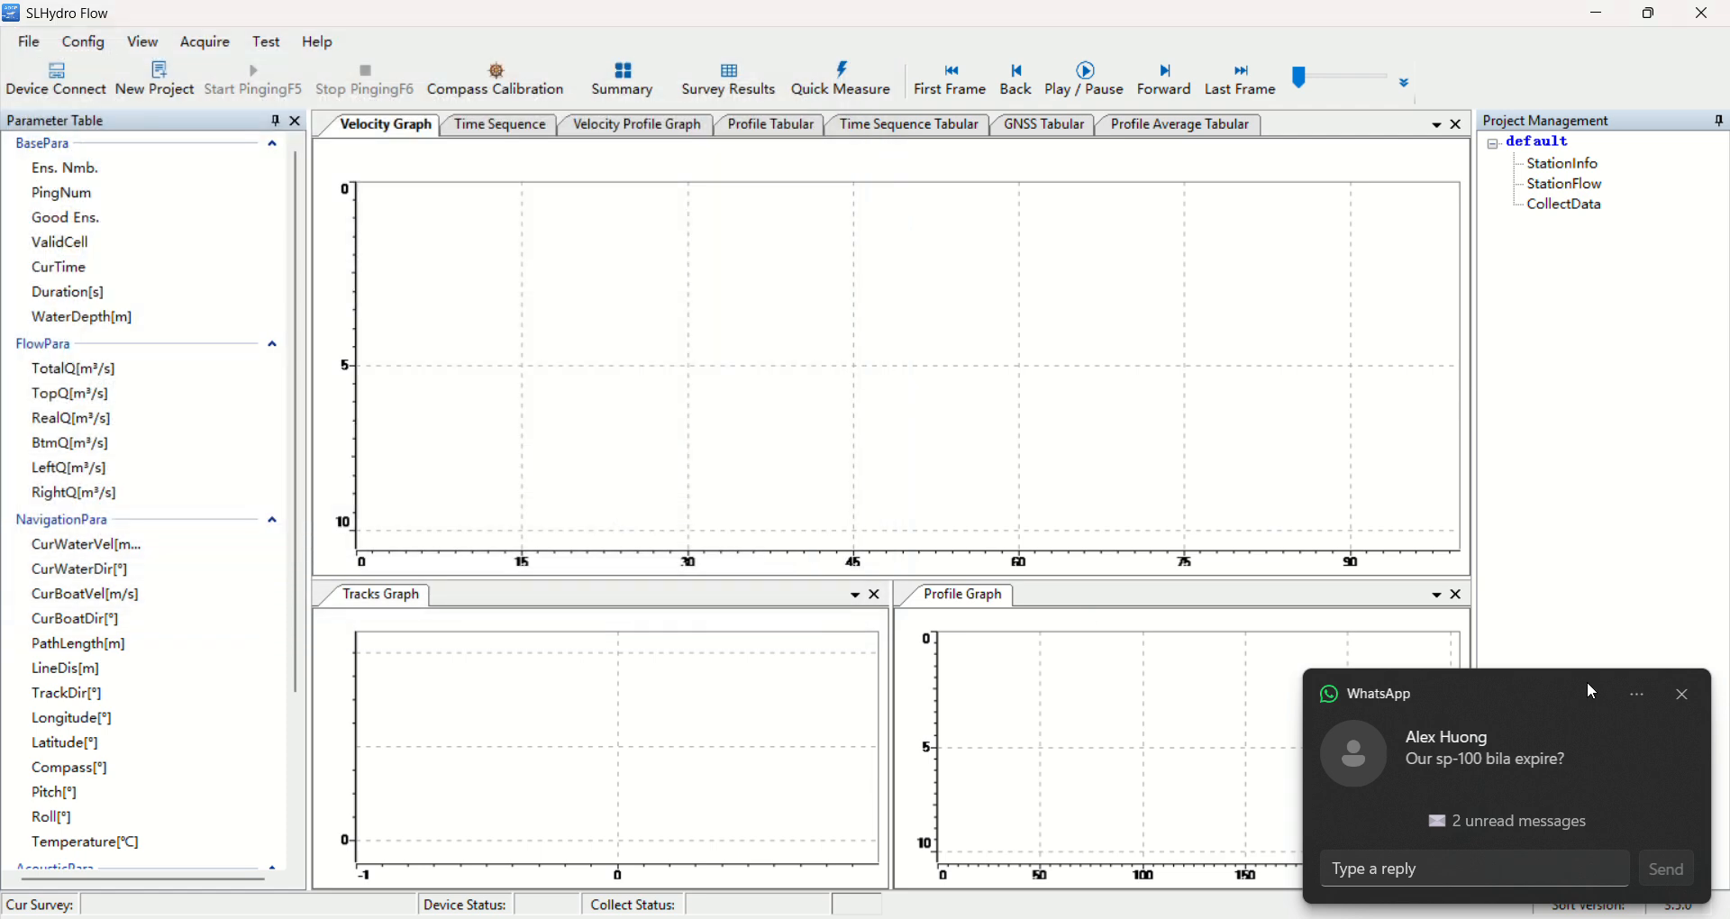
{"action": "left_click", "coordinate": [1684, 696]}
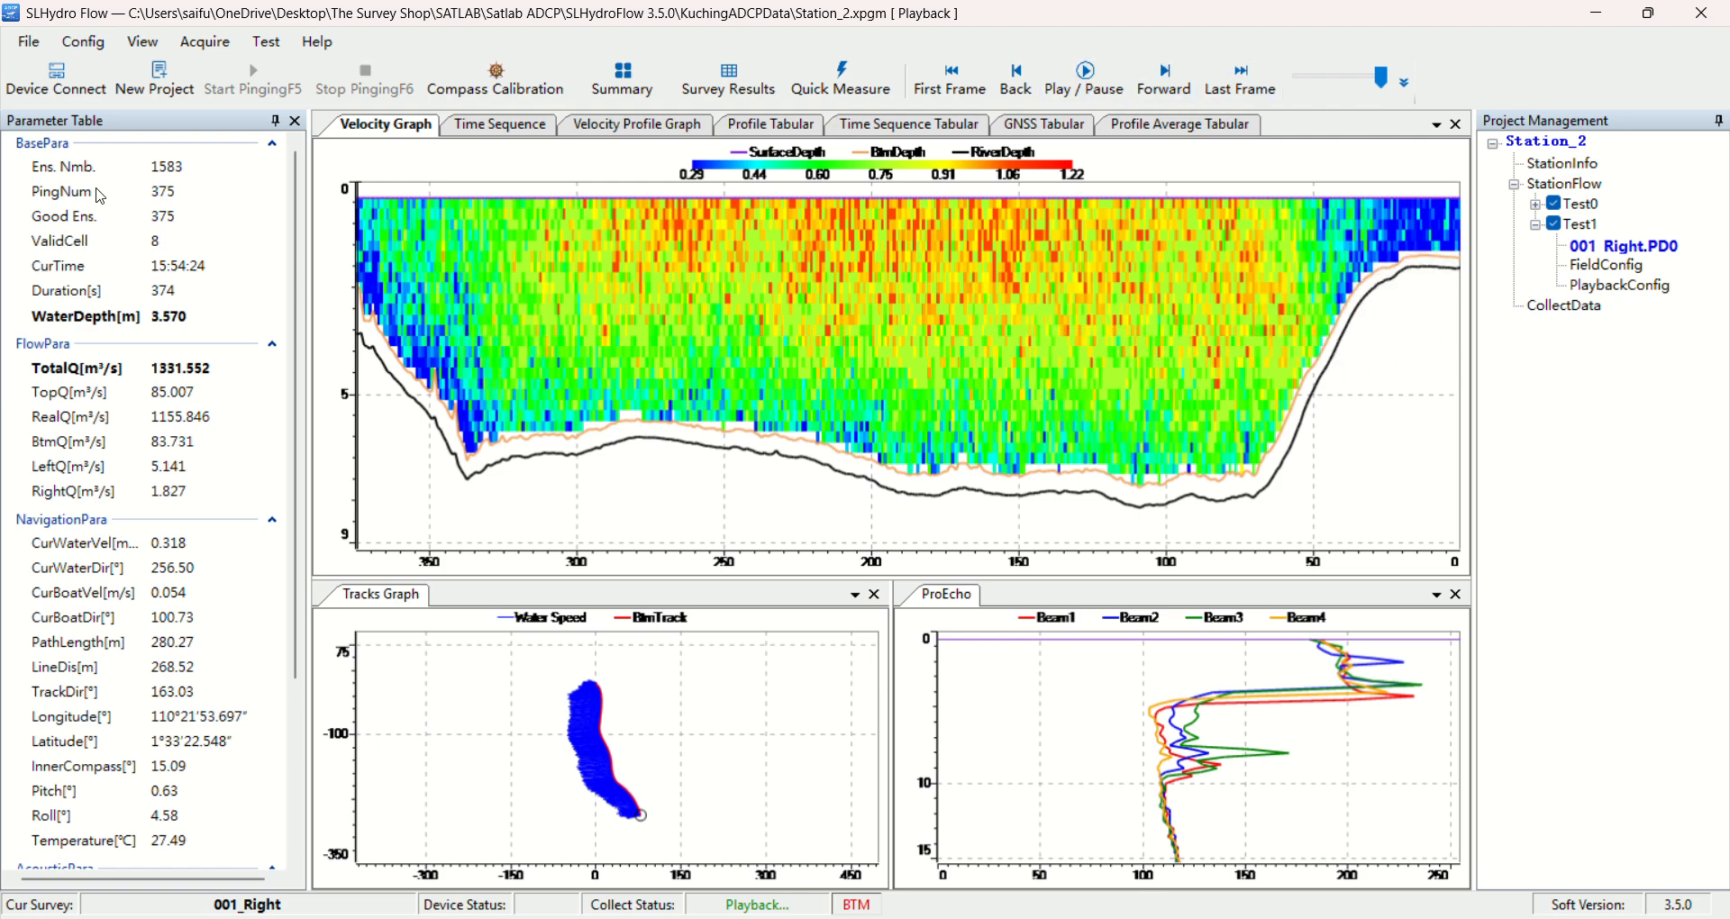
Play back the 001_Right transect, view its time sequence and velocity profile graphs, and pause the playback
{"action": "left_click", "coordinate": [1079, 93]}
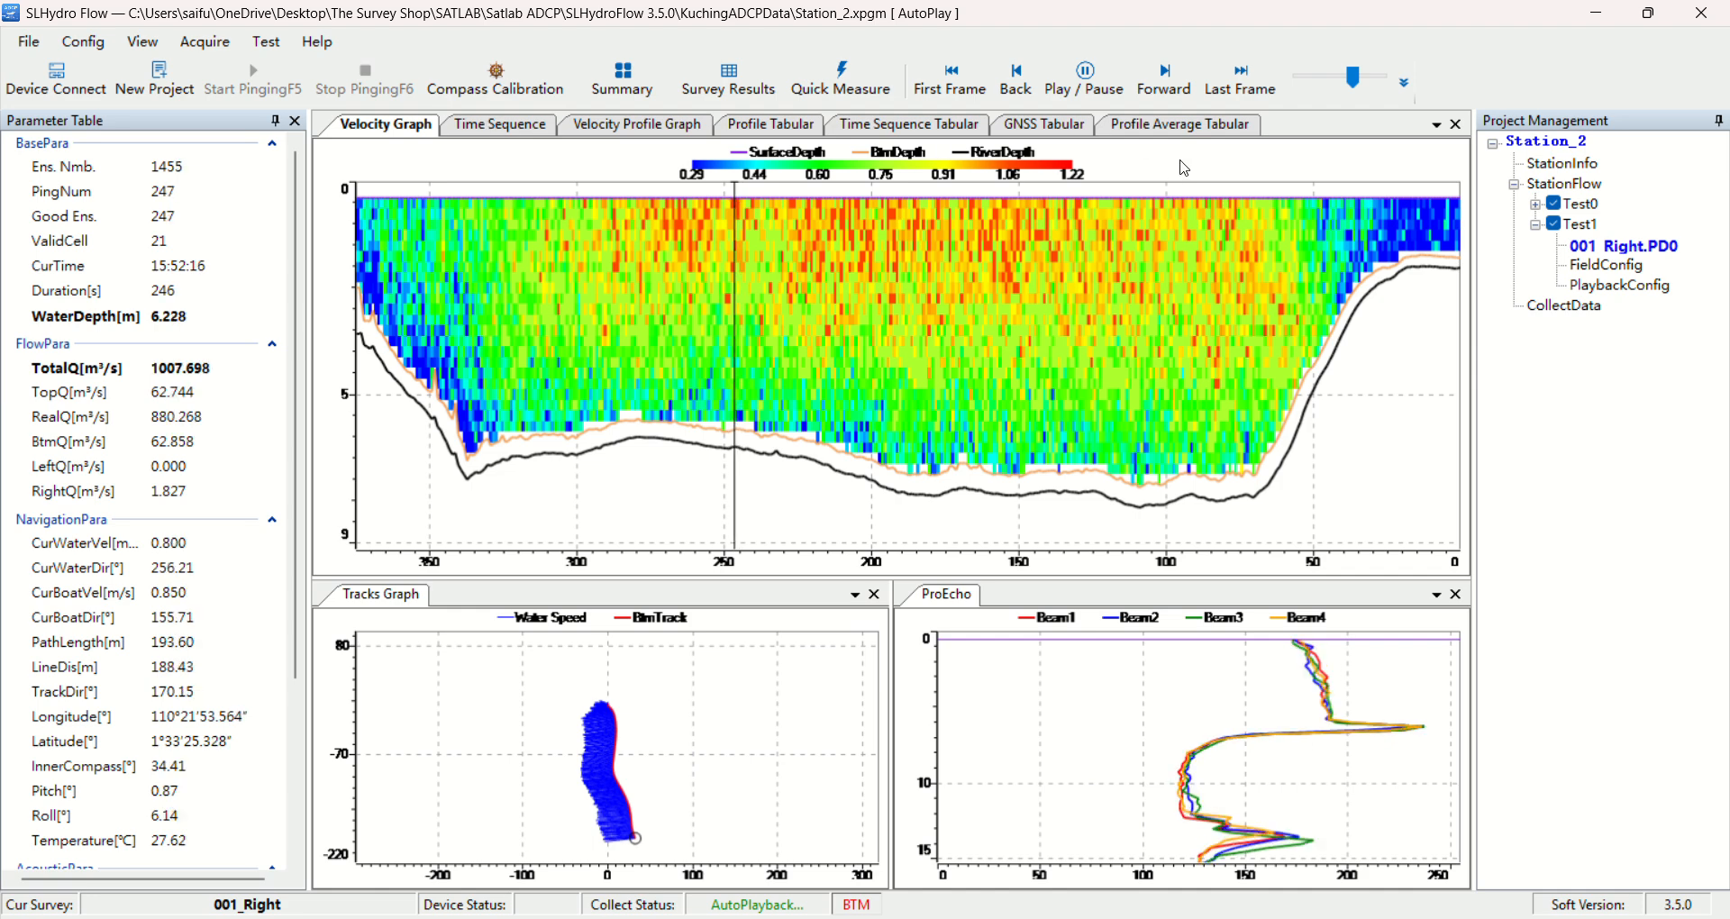
{"action": "left_click", "coordinate": [498, 132]}
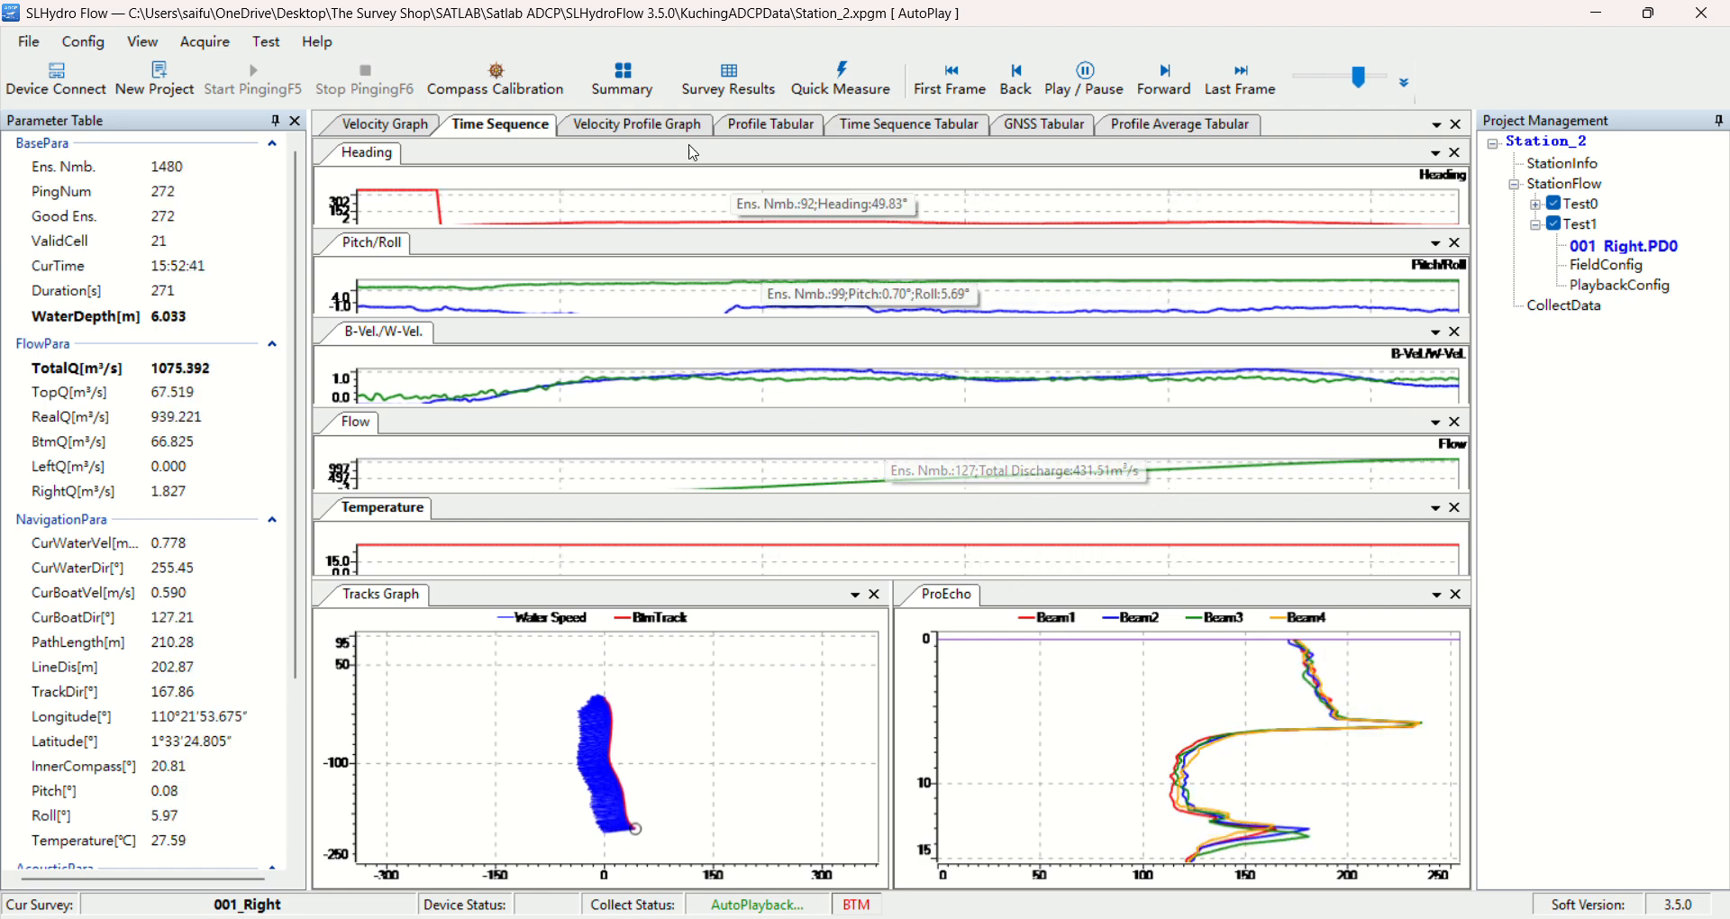
{"action": "left_click", "coordinate": [657, 126]}
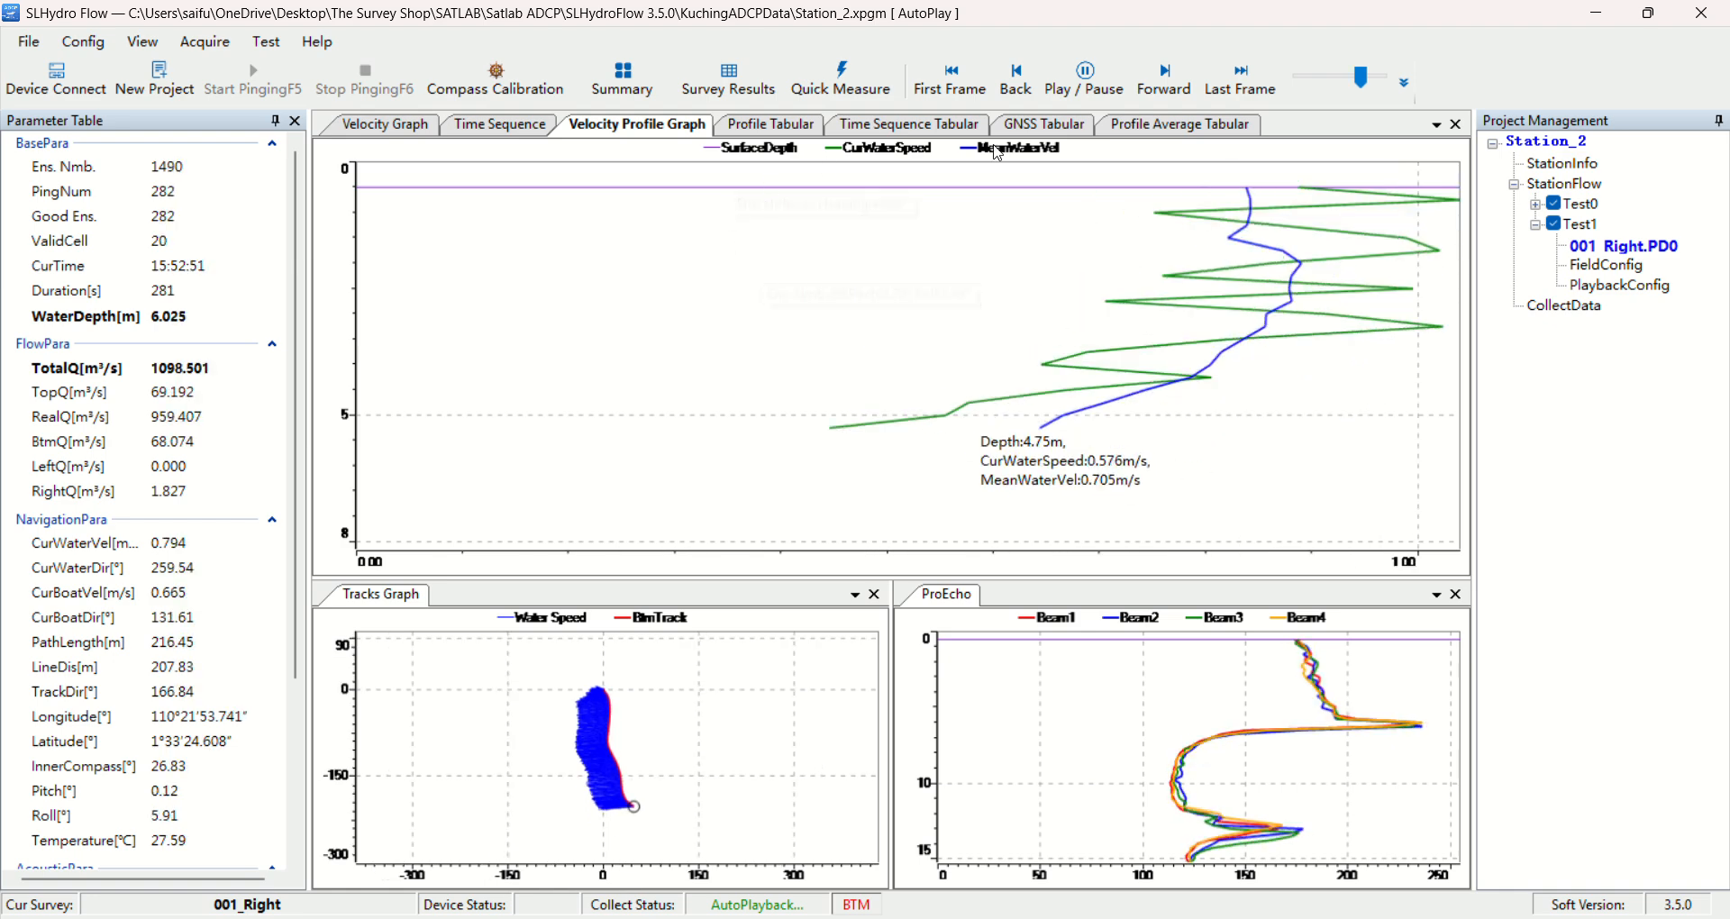
{"action": "left_click", "coordinate": [1092, 79]}
{"action": "mouse_move", "coordinate": [1191, 290]}
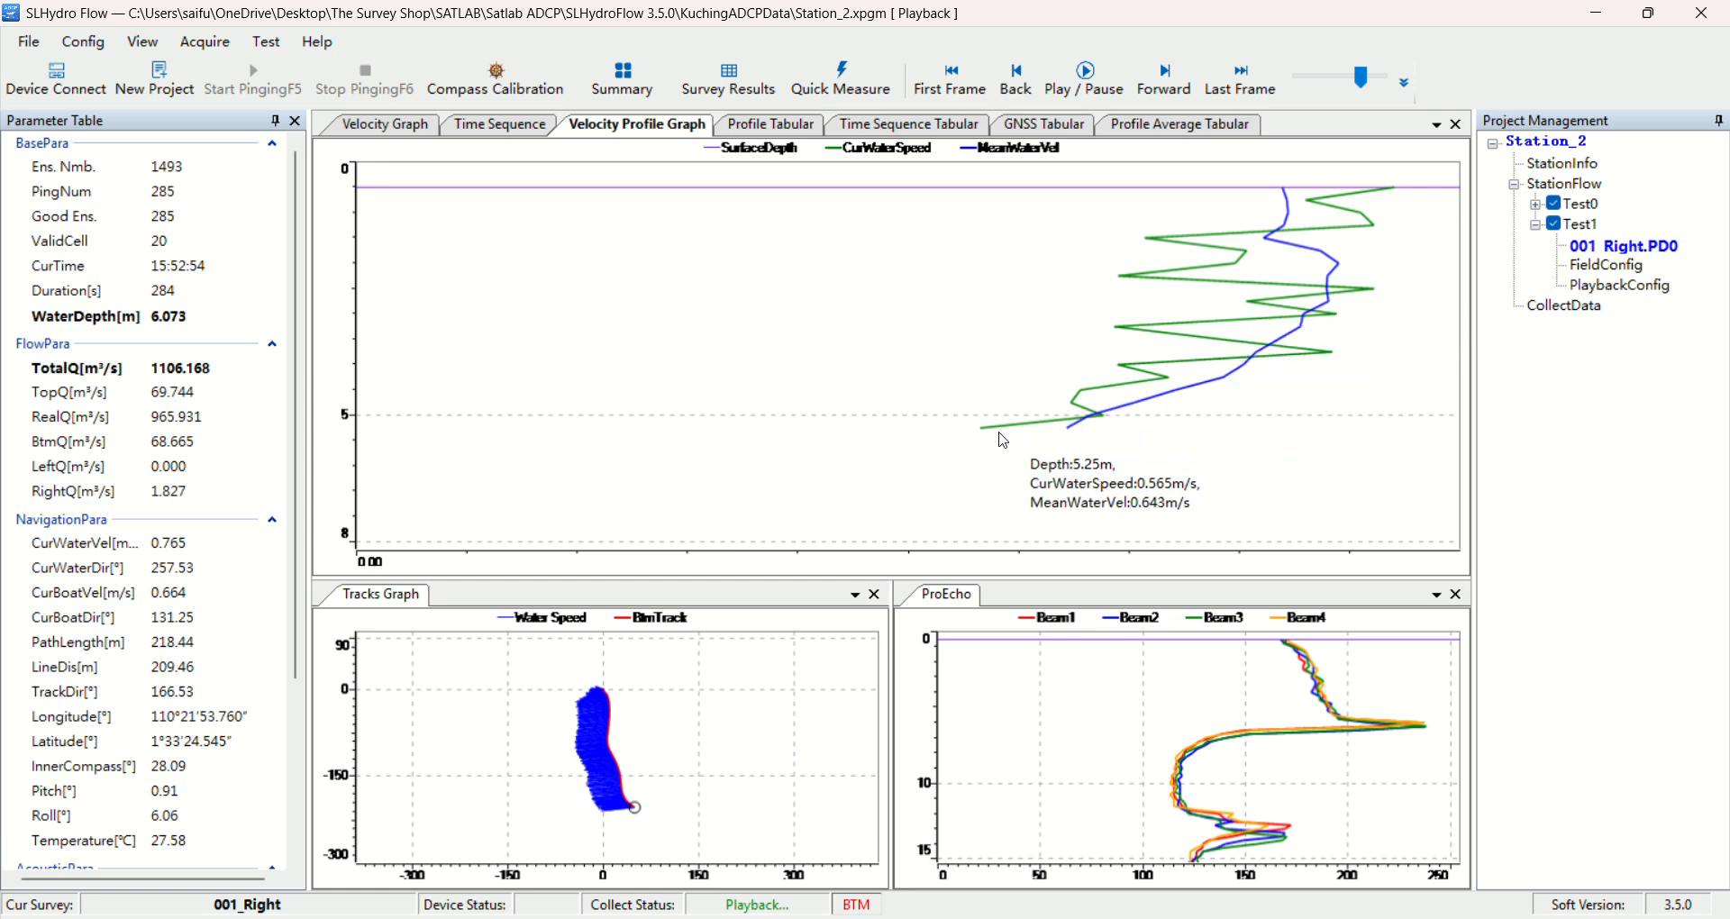
Examine the profile table of the paused ensemble, from the beam velocities across to the correlation and echo columns
{"action": "left_click", "coordinate": [794, 127]}
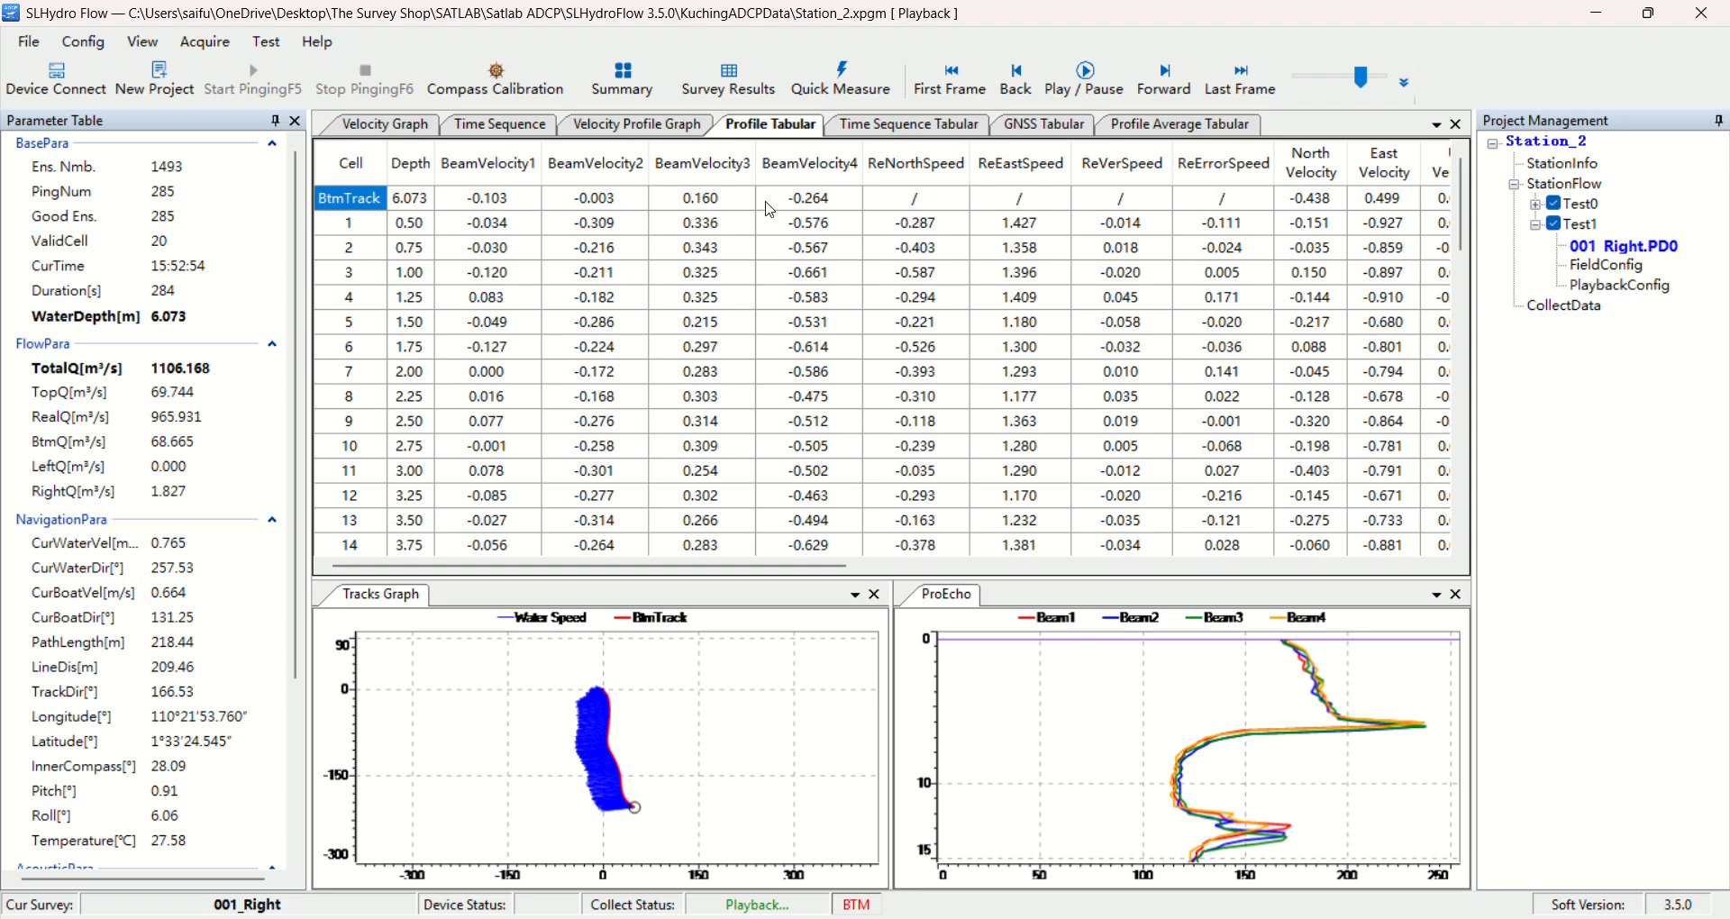
{"action": "left_click_drag", "start_coordinate": [816, 568], "coordinate": [934, 577]}
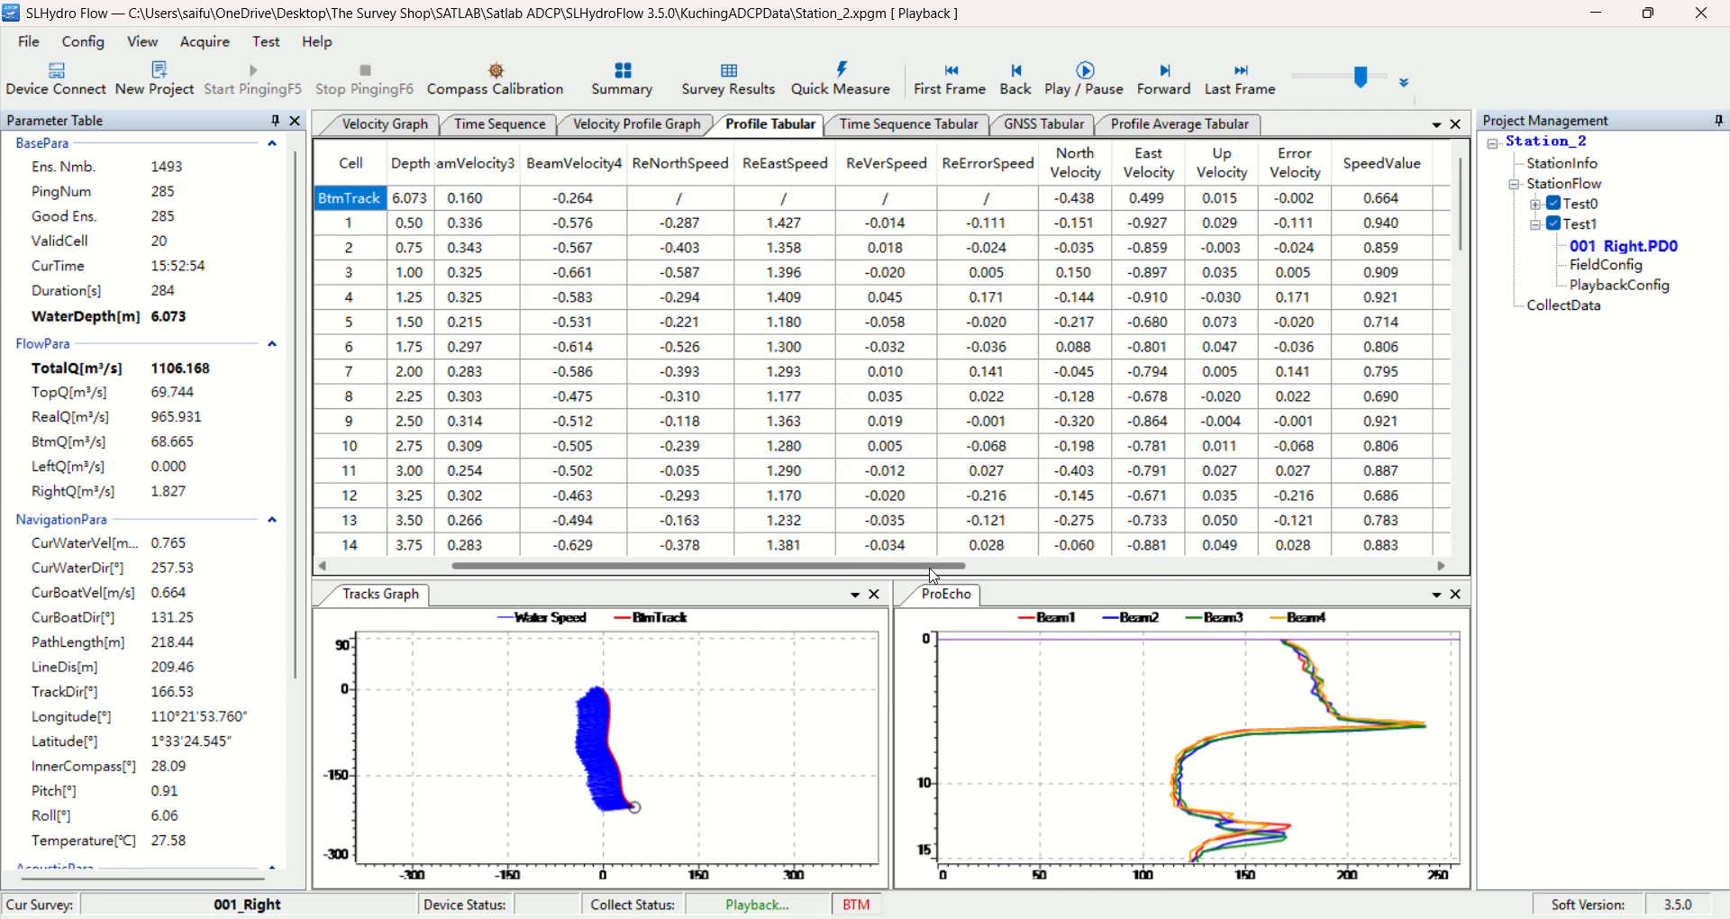
{"action": "left_click_drag", "start_coordinate": [933, 572], "coordinate": [1275, 559]}
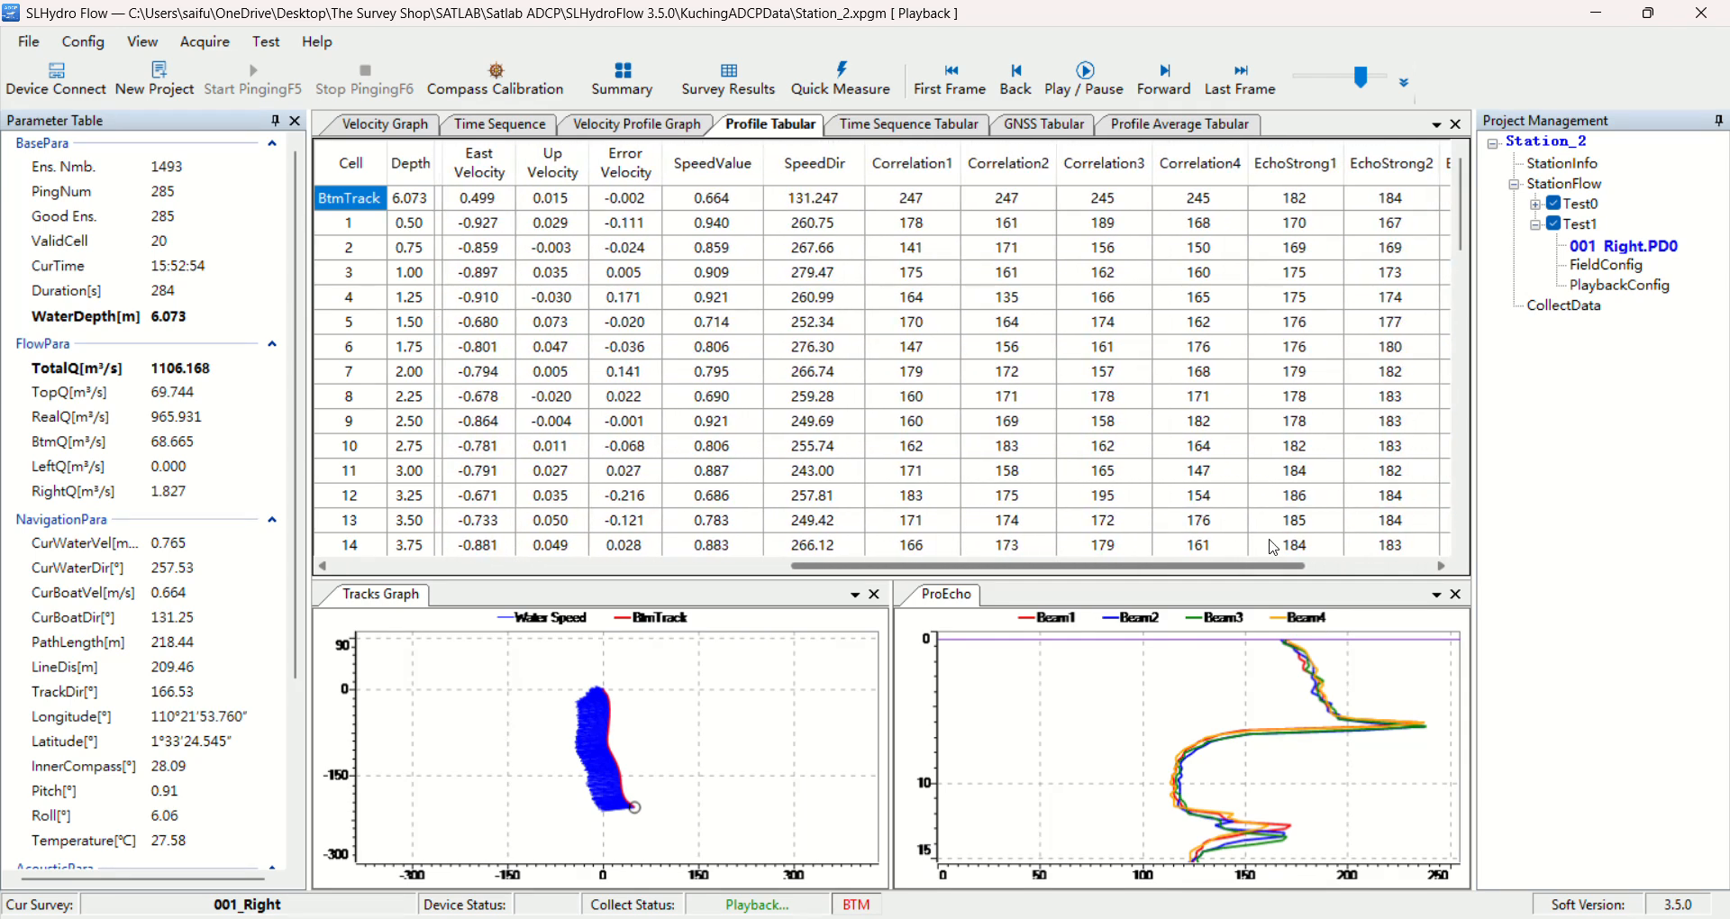
Examine the time sequence table for each ping's time, duration, water depth, water velocity and boat velocity
{"action": "left_click", "coordinate": [961, 126]}
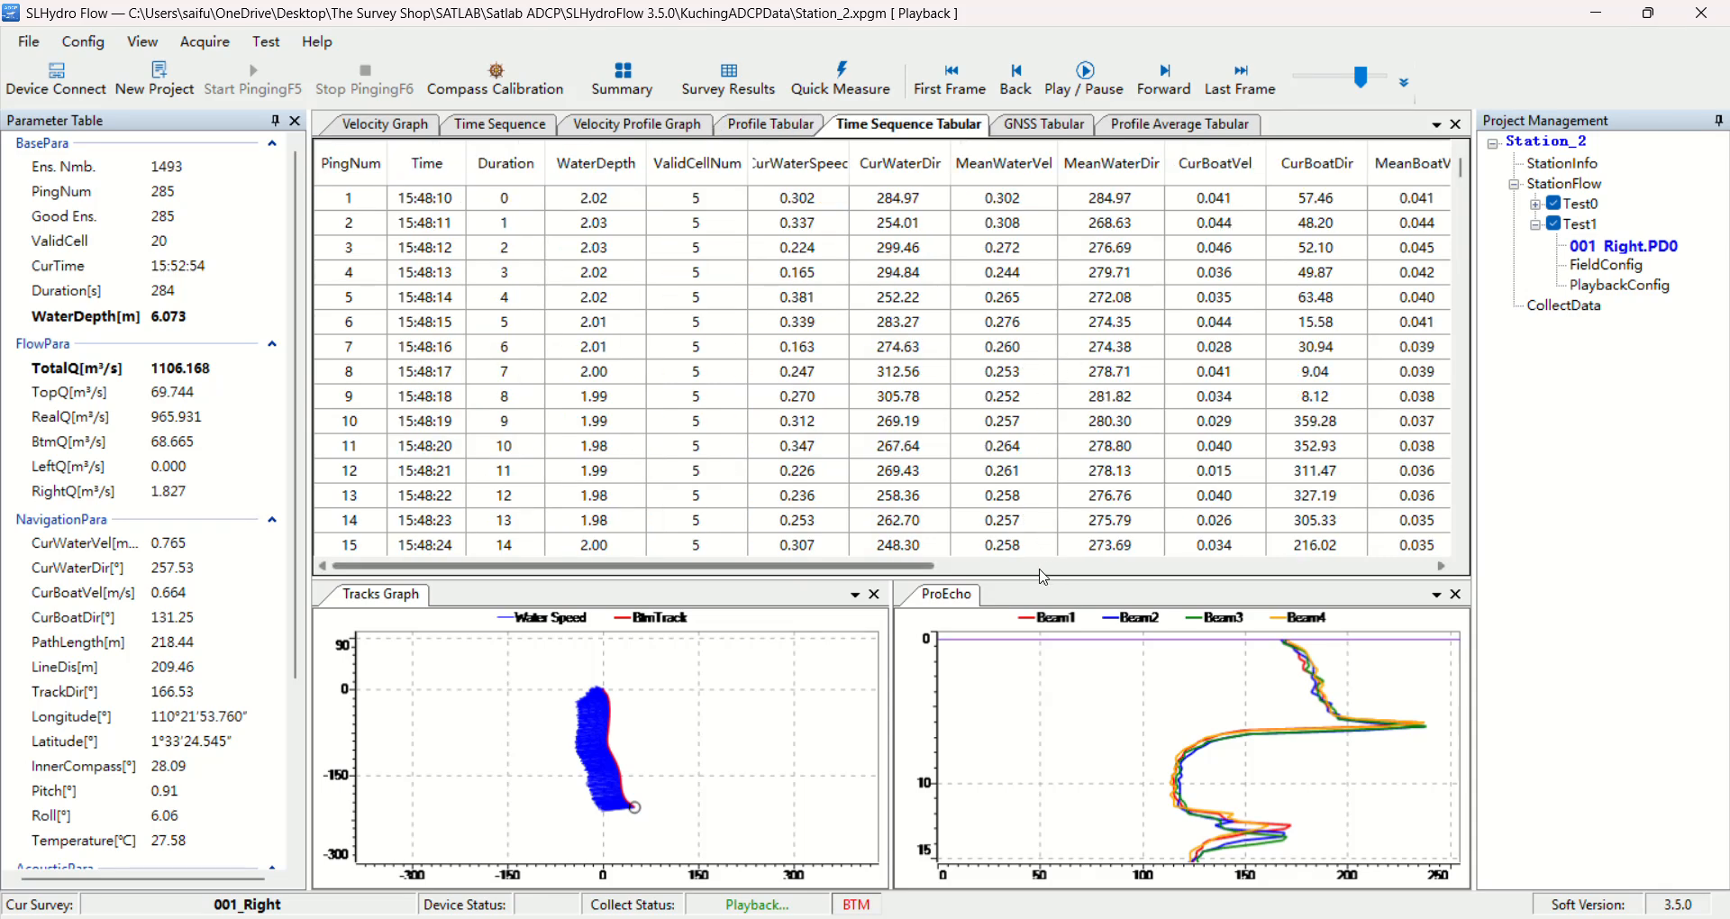
{"action": "scroll", "coordinate": [533, 256], "scroll_direction": "down", "scroll_amount": 2}
{"action": "scroll", "coordinate": [528, 248], "scroll_direction": "up", "scroll_amount": 1}
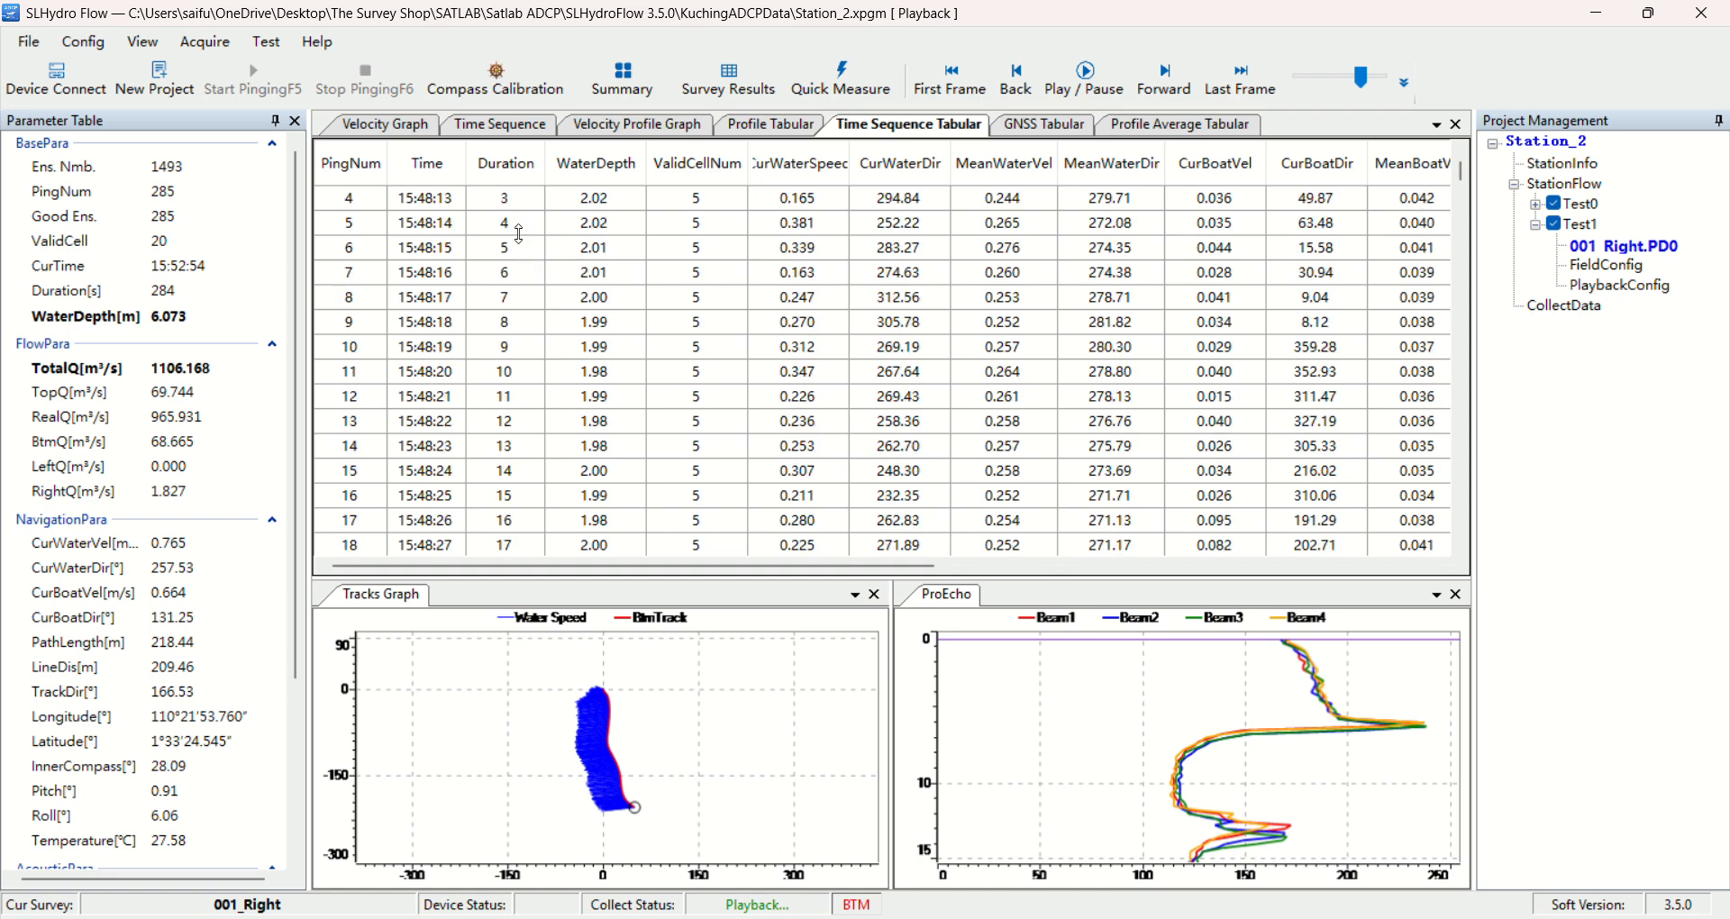
{"action": "scroll", "coordinate": [525, 326], "scroll_direction": "down", "scroll_amount": 6}
{"action": "scroll", "coordinate": [516, 430], "scroll_direction": "up", "scroll_amount": 3}
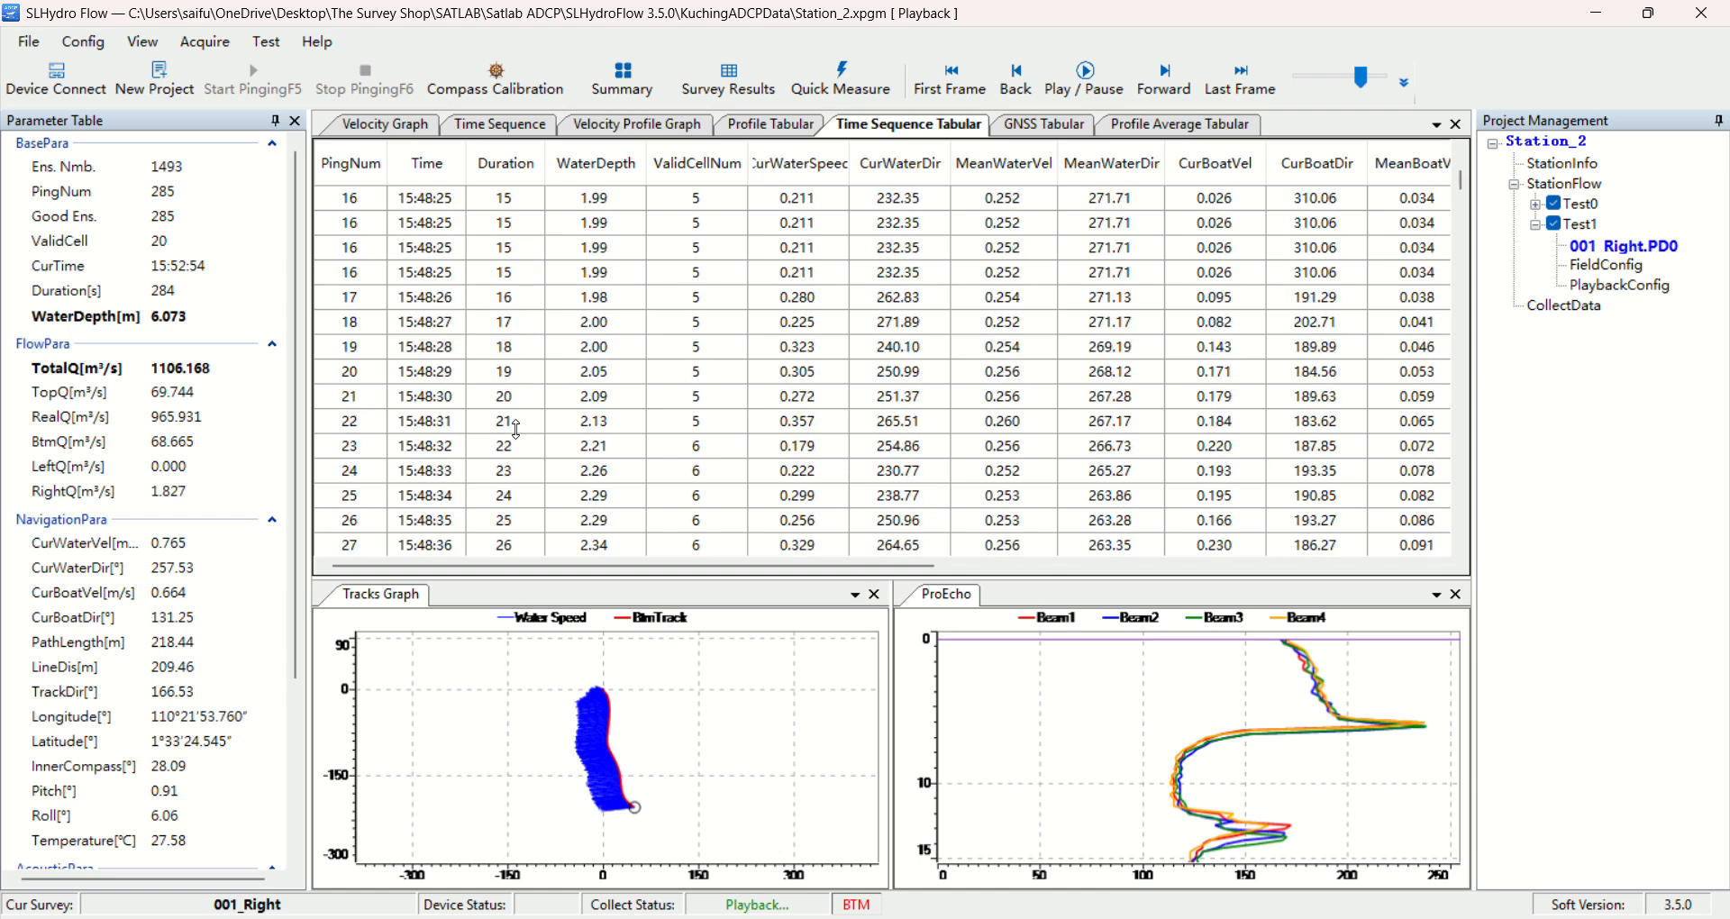
{"action": "scroll", "coordinate": [516, 430], "scroll_direction": "up", "scroll_amount": 5}
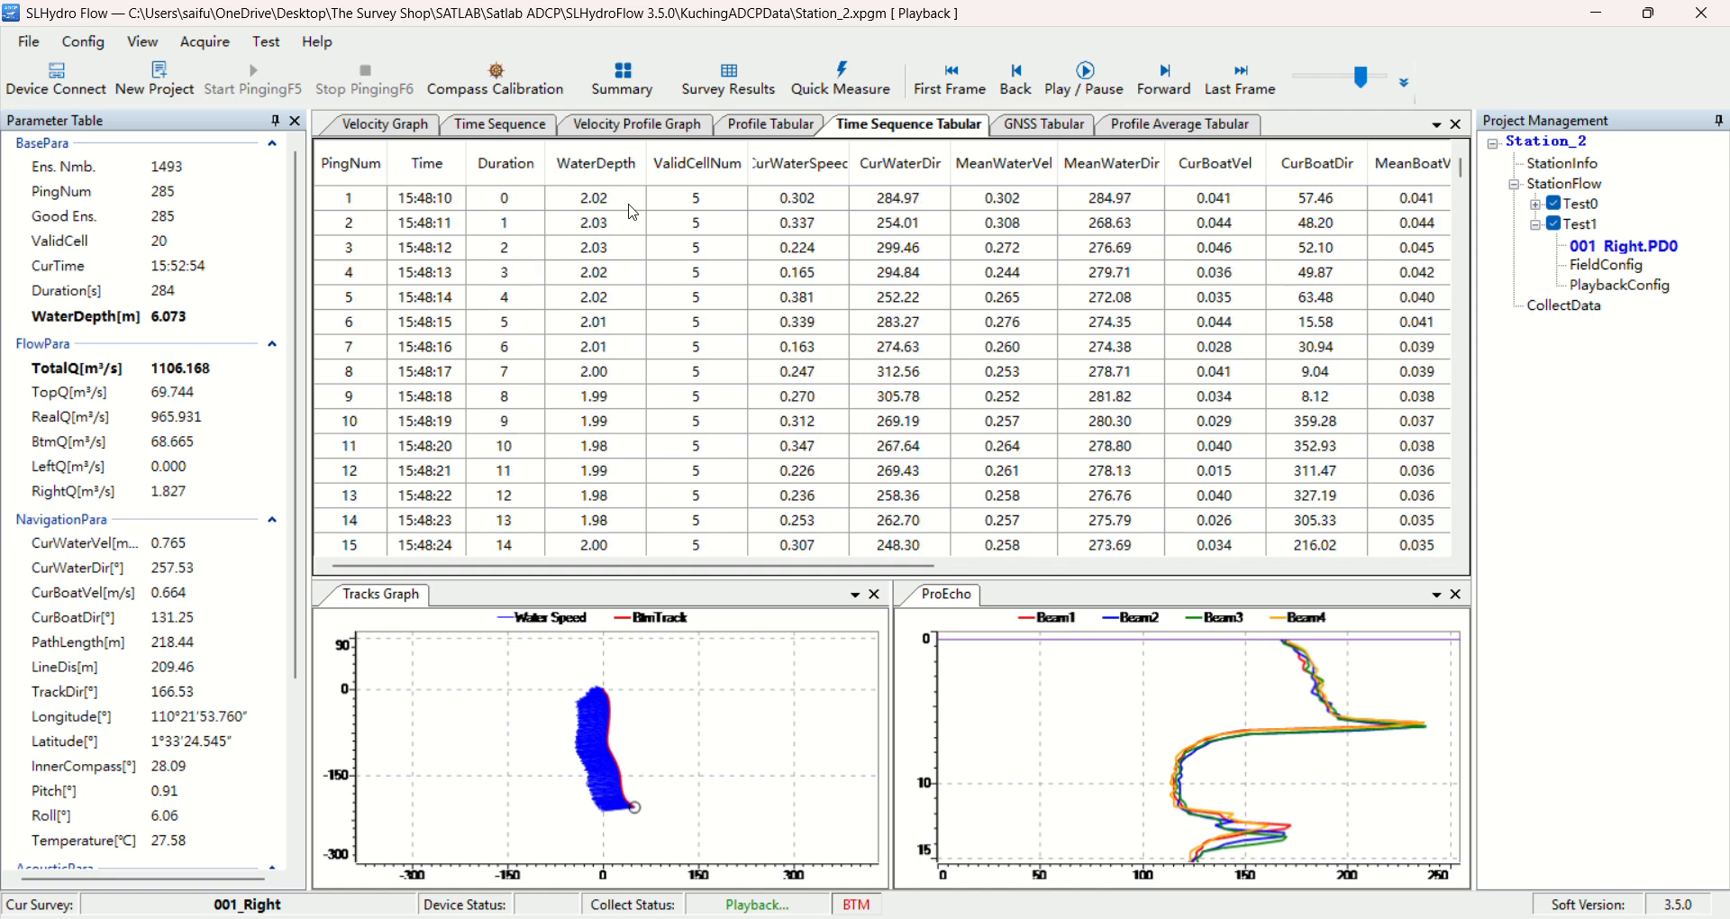
{"action": "scroll", "coordinate": [619, 469], "scroll_direction": "down", "scroll_amount": 5}
{"action": "scroll", "coordinate": [618, 405], "scroll_direction": "down", "scroll_amount": 13}
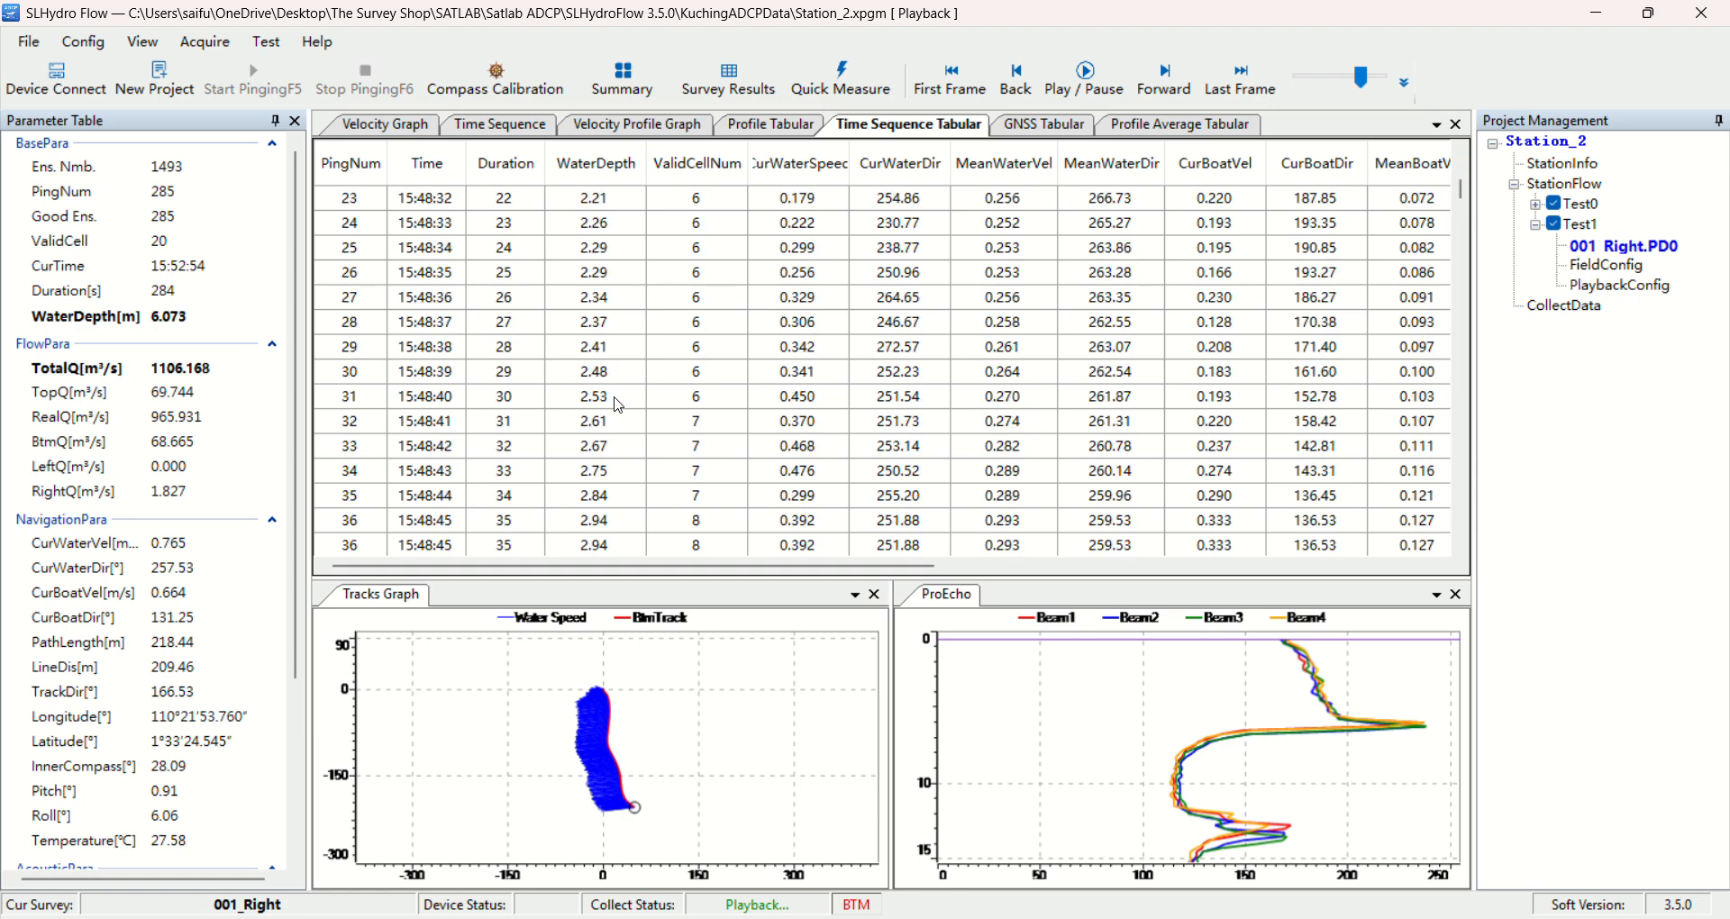
{"action": "scroll", "coordinate": [621, 286], "scroll_direction": "down", "scroll_amount": 9}
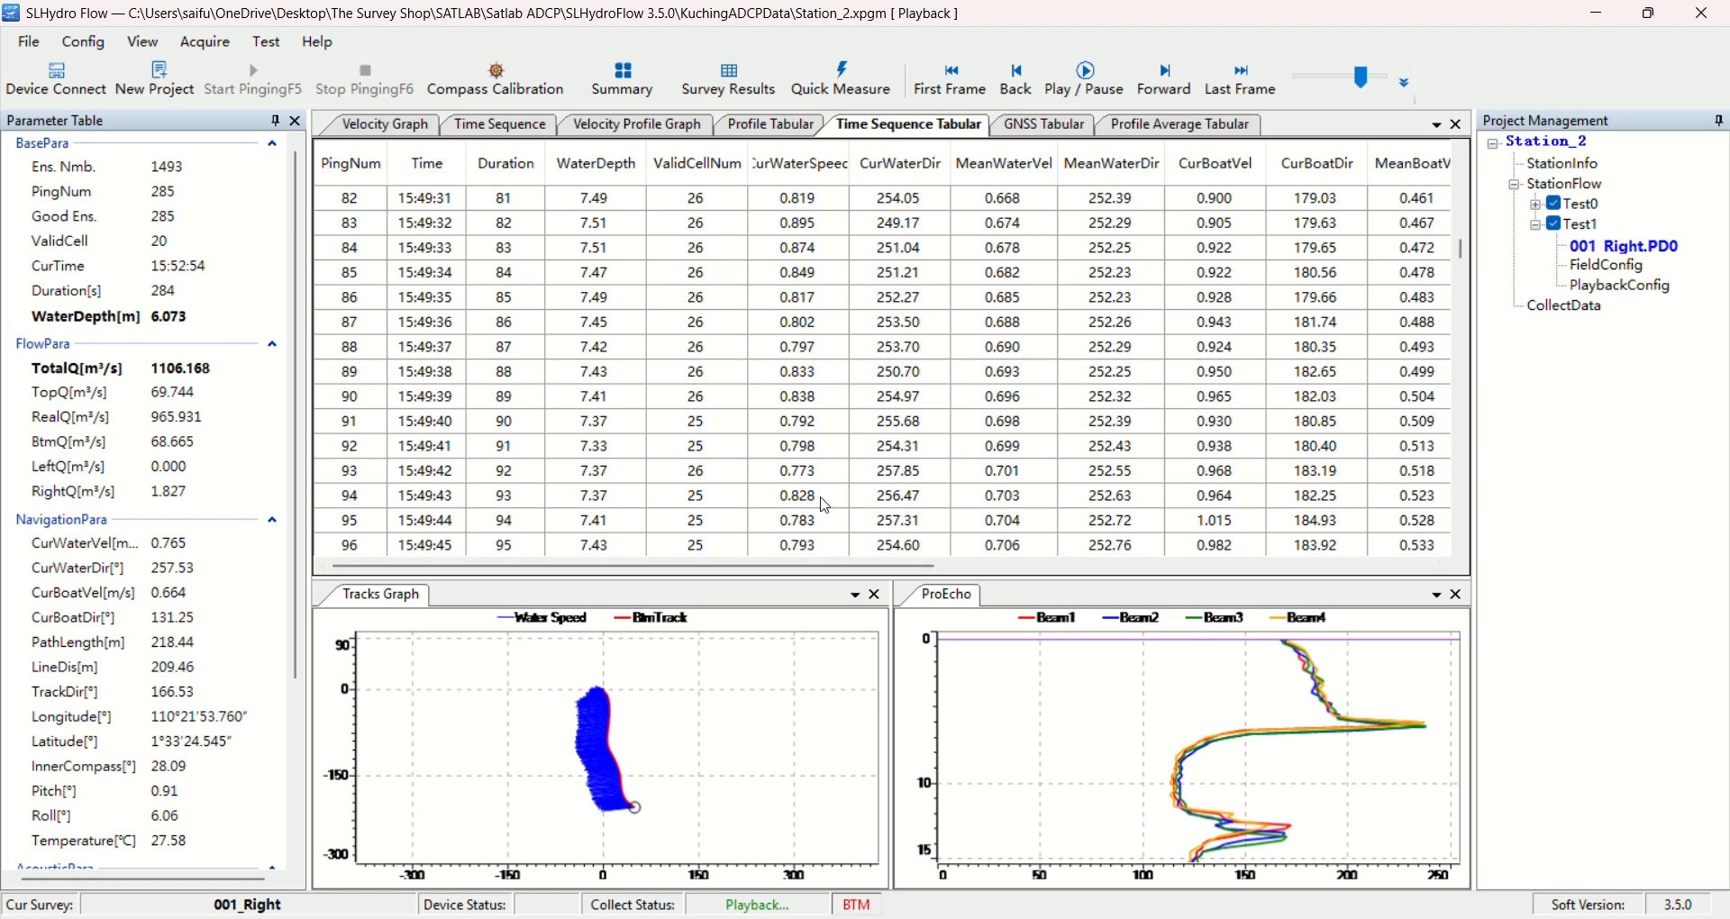
{"action": "scroll", "coordinate": [937, 397], "scroll_direction": "right", "scroll_amount": 3}
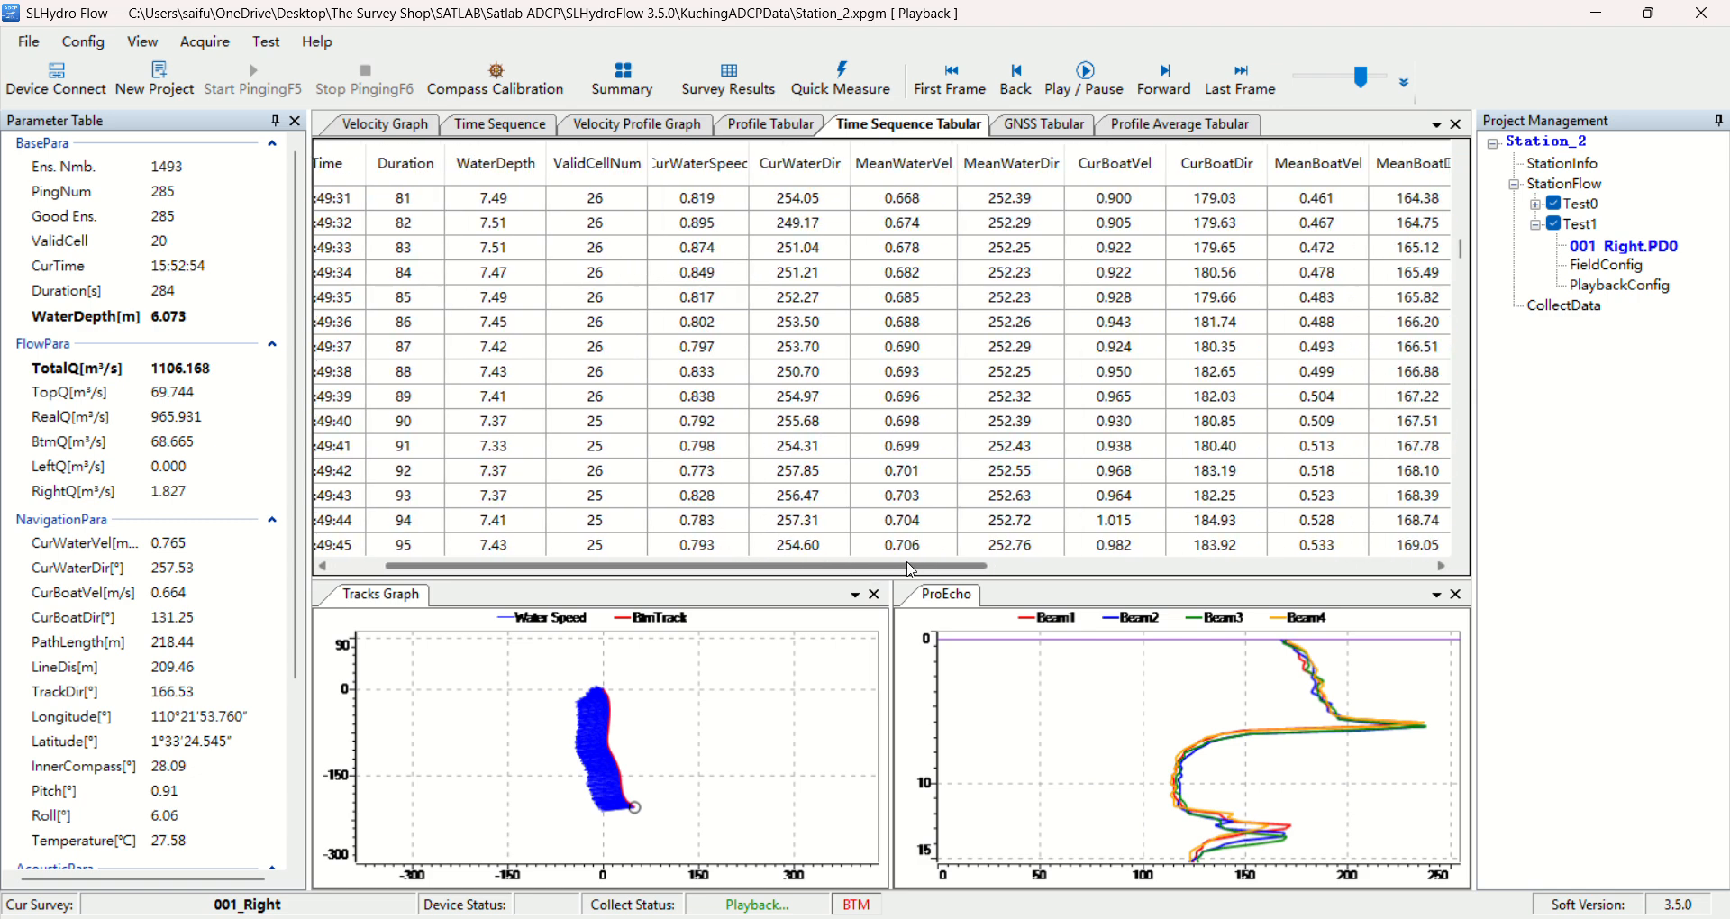
Review the GNSS table and the profile average table, and return to the velocity graph
{"action": "left_click", "coordinate": [1077, 128]}
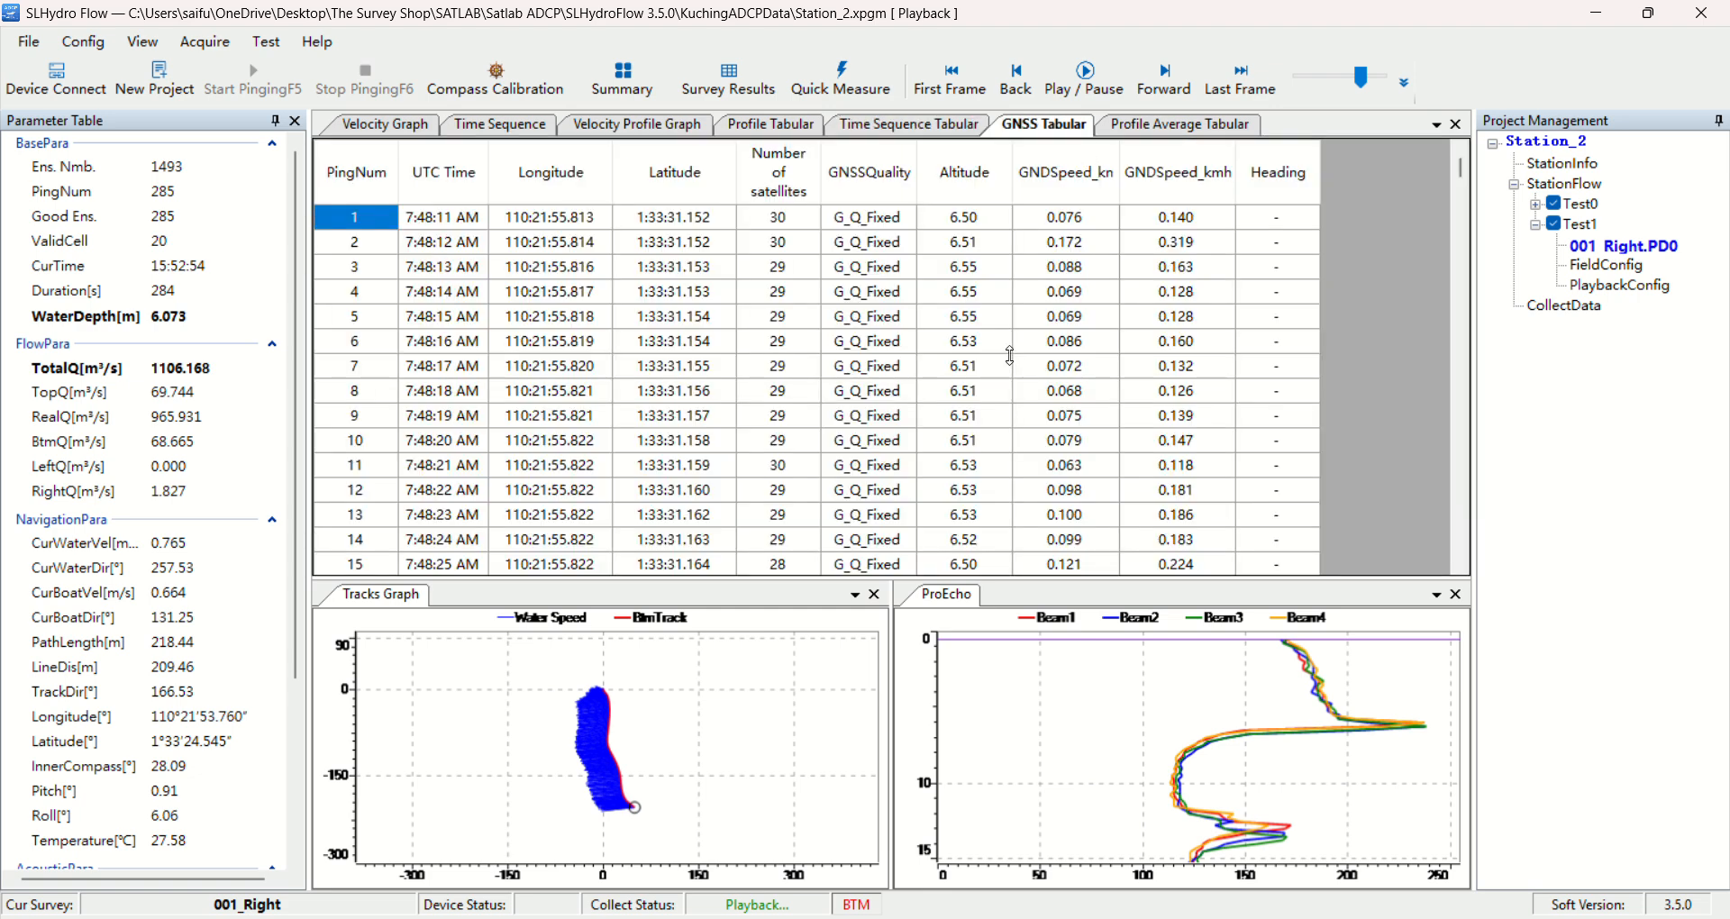
{"action": "left_click", "coordinate": [1170, 135]}
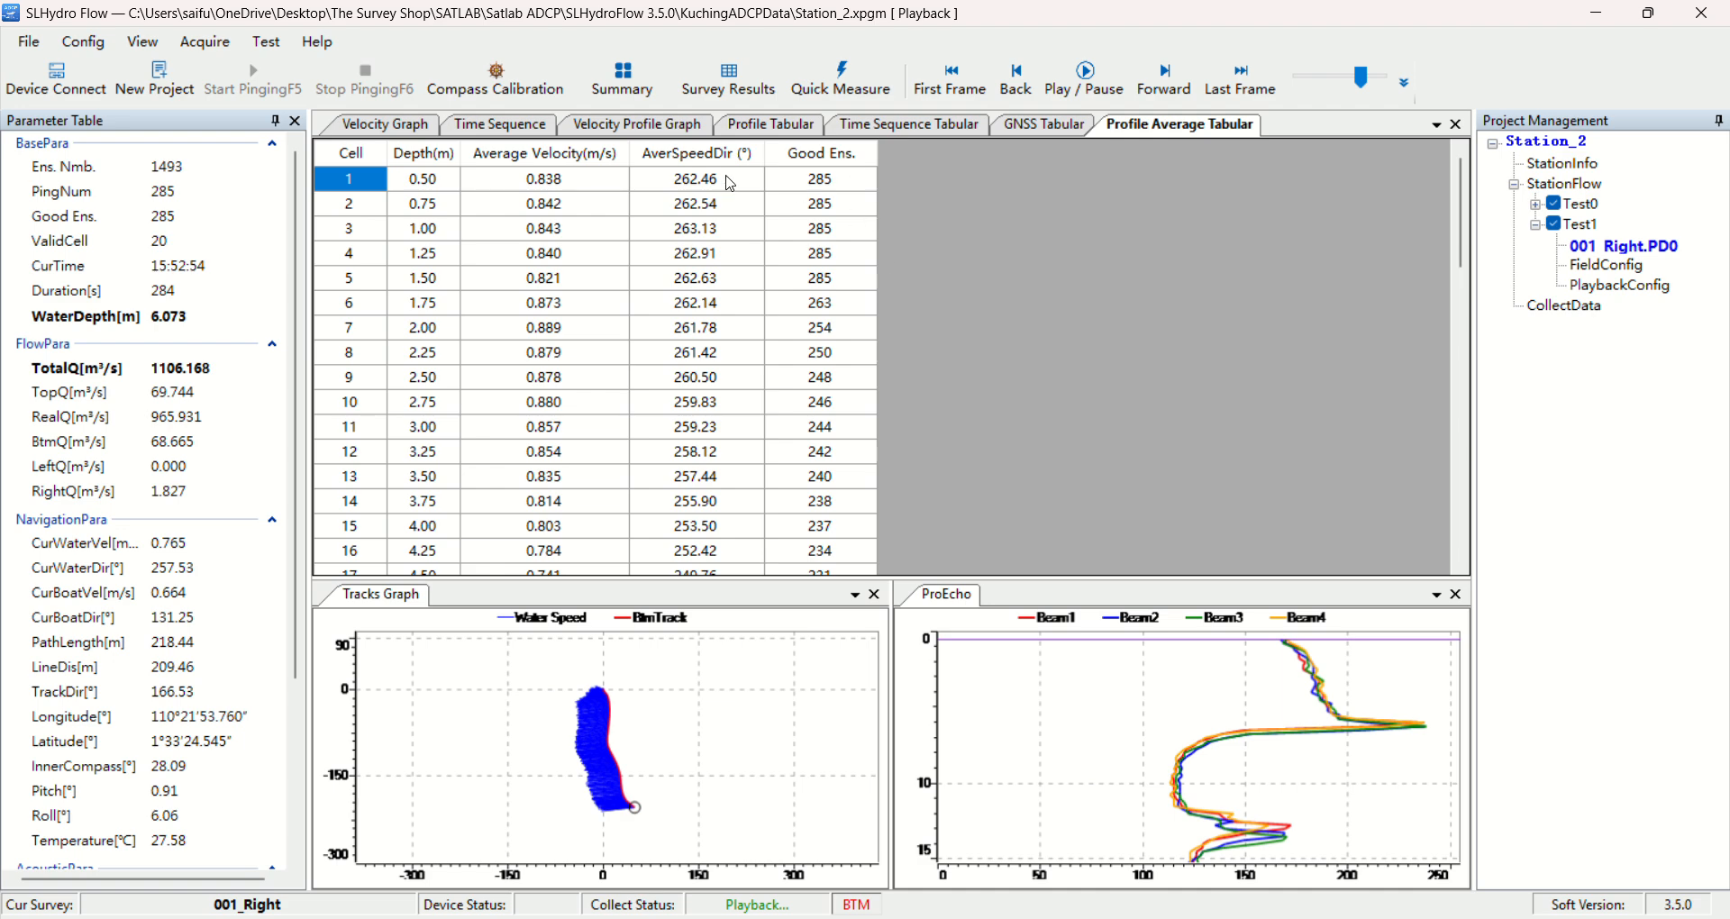
{"action": "left_click", "coordinate": [386, 125]}
{"action": "mouse_move", "coordinate": [911, 406]}
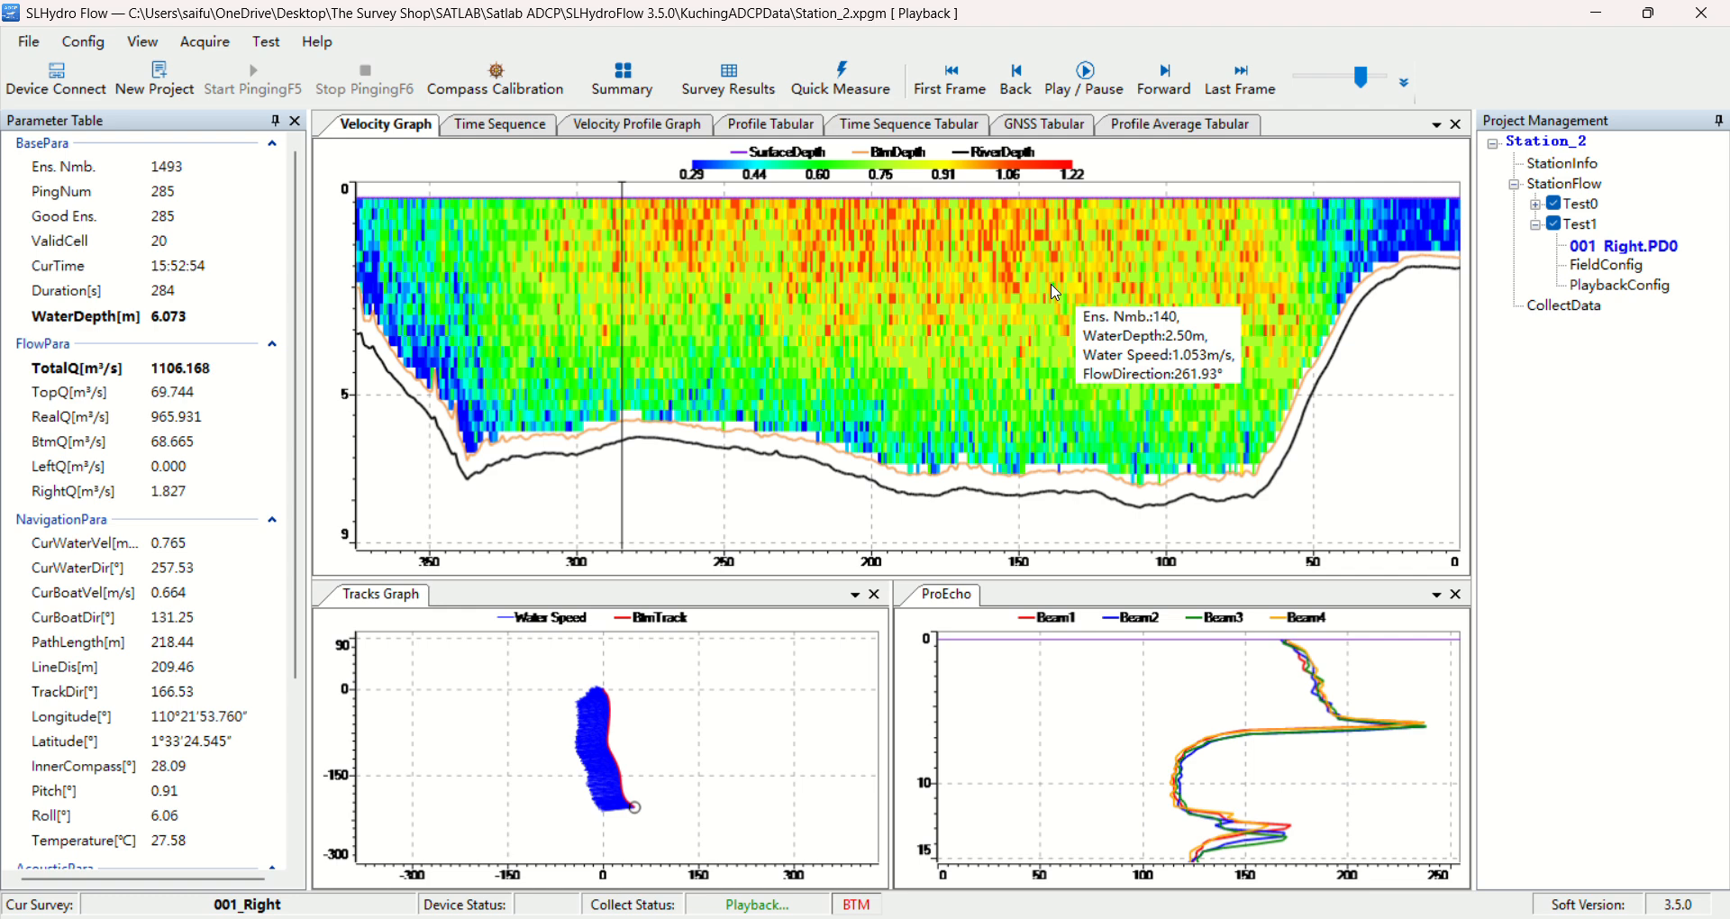
Open the measurement summary and compare the 000_Left and 001_Right transects across discharge, area, speed, depth and width columns
{"action": "left_click", "coordinate": [623, 85]}
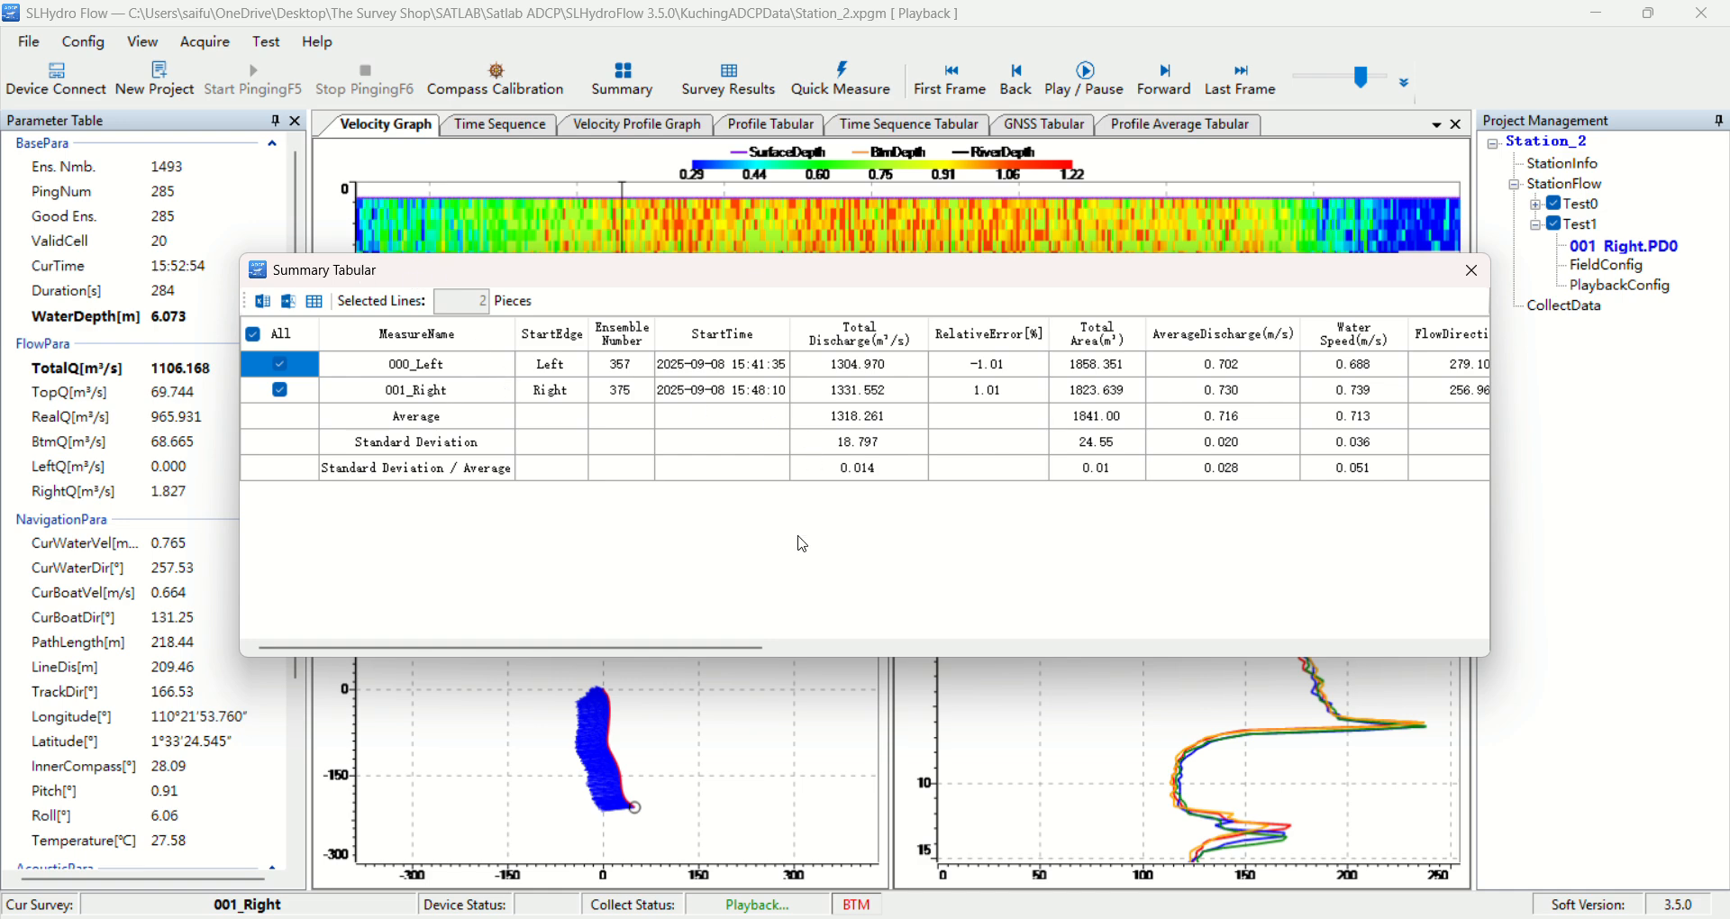
{"action": "left_click_drag", "start_coordinate": [756, 657], "coordinate": [984, 643]}
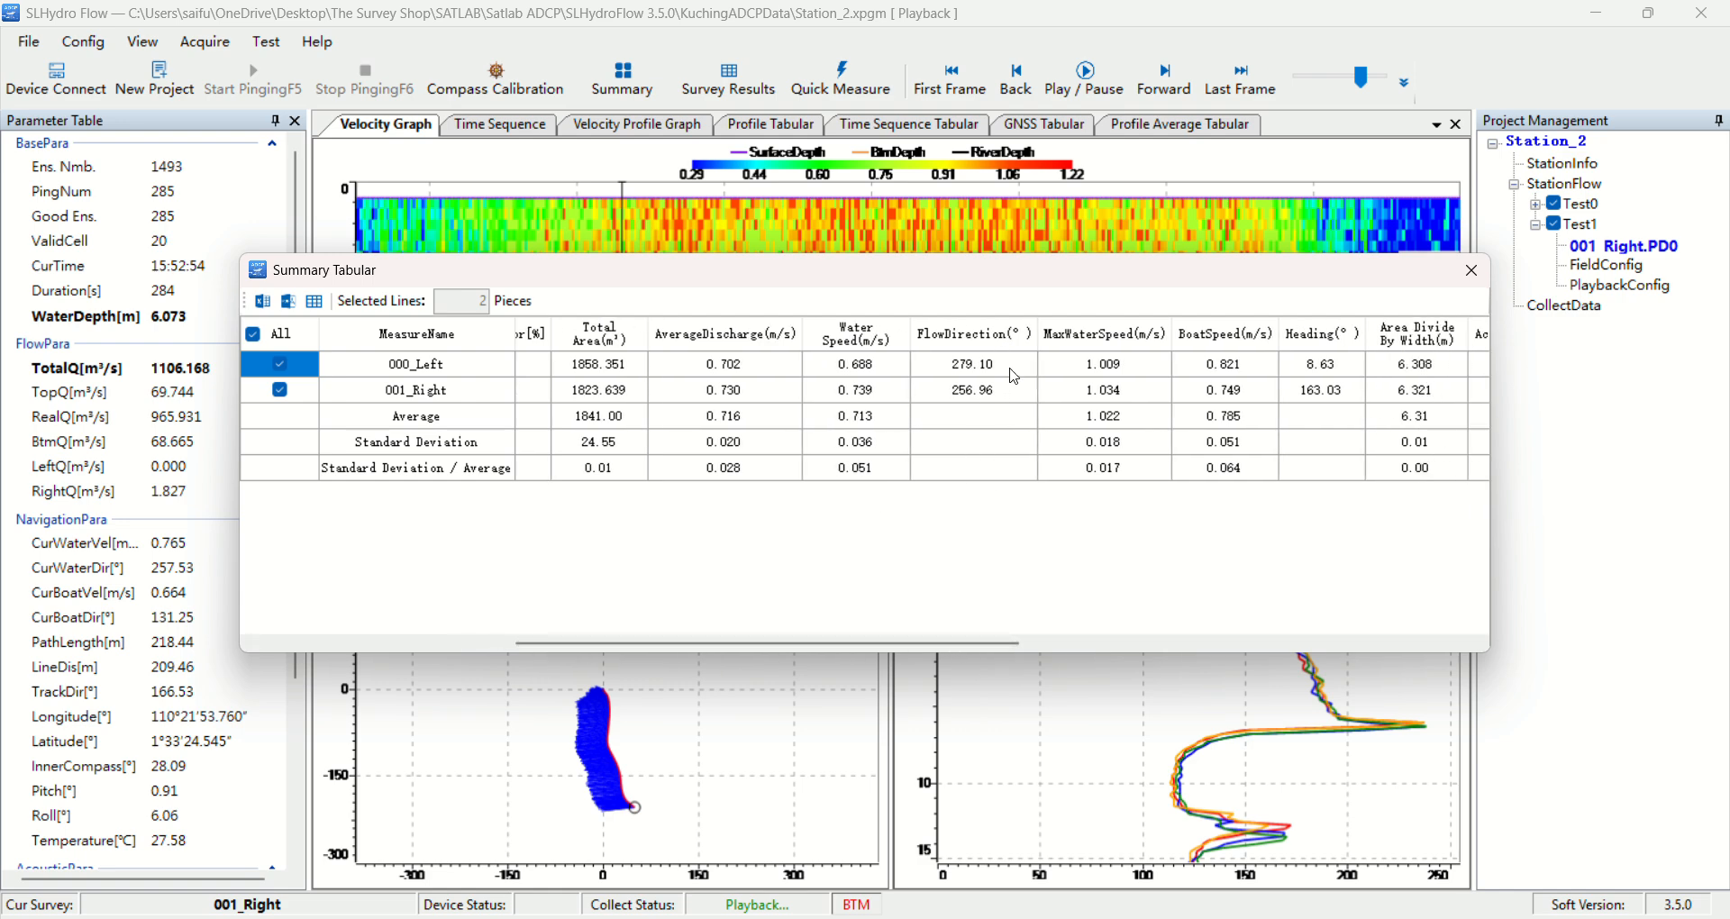
{"action": "scroll", "coordinate": [1016, 377], "scroll_direction": "right", "scroll_amount": 2}
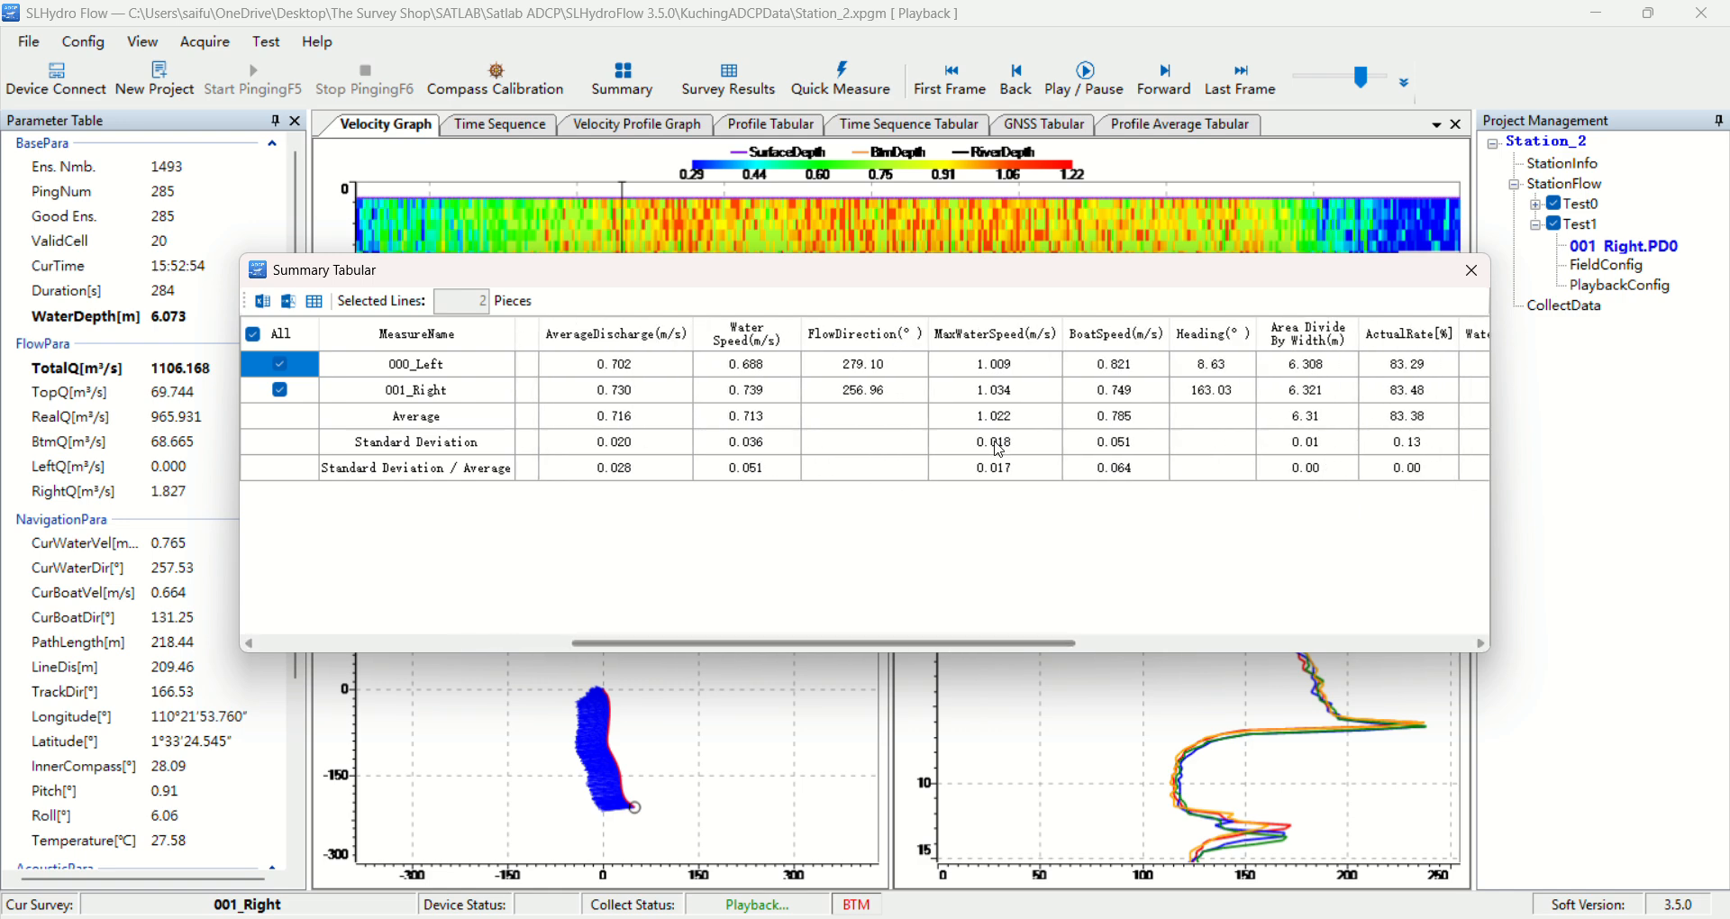
{"action": "left_click_drag", "start_coordinate": [1017, 637], "coordinate": [1109, 648]}
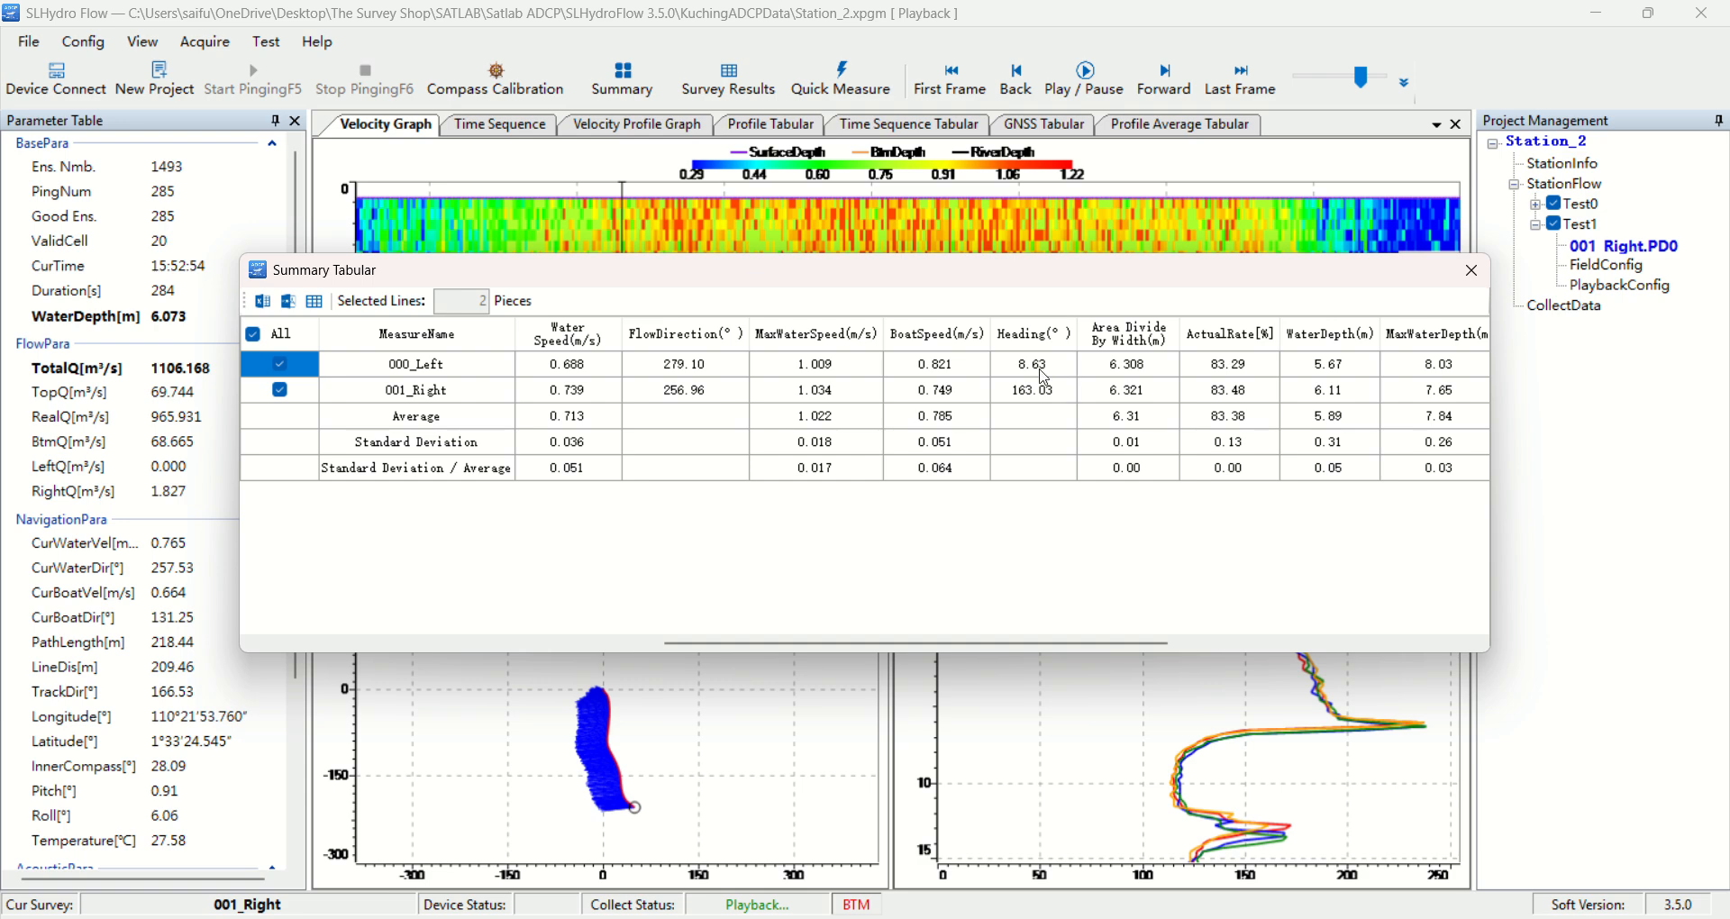
{"action": "left_click_drag", "start_coordinate": [1105, 643], "coordinate": [1151, 646]}
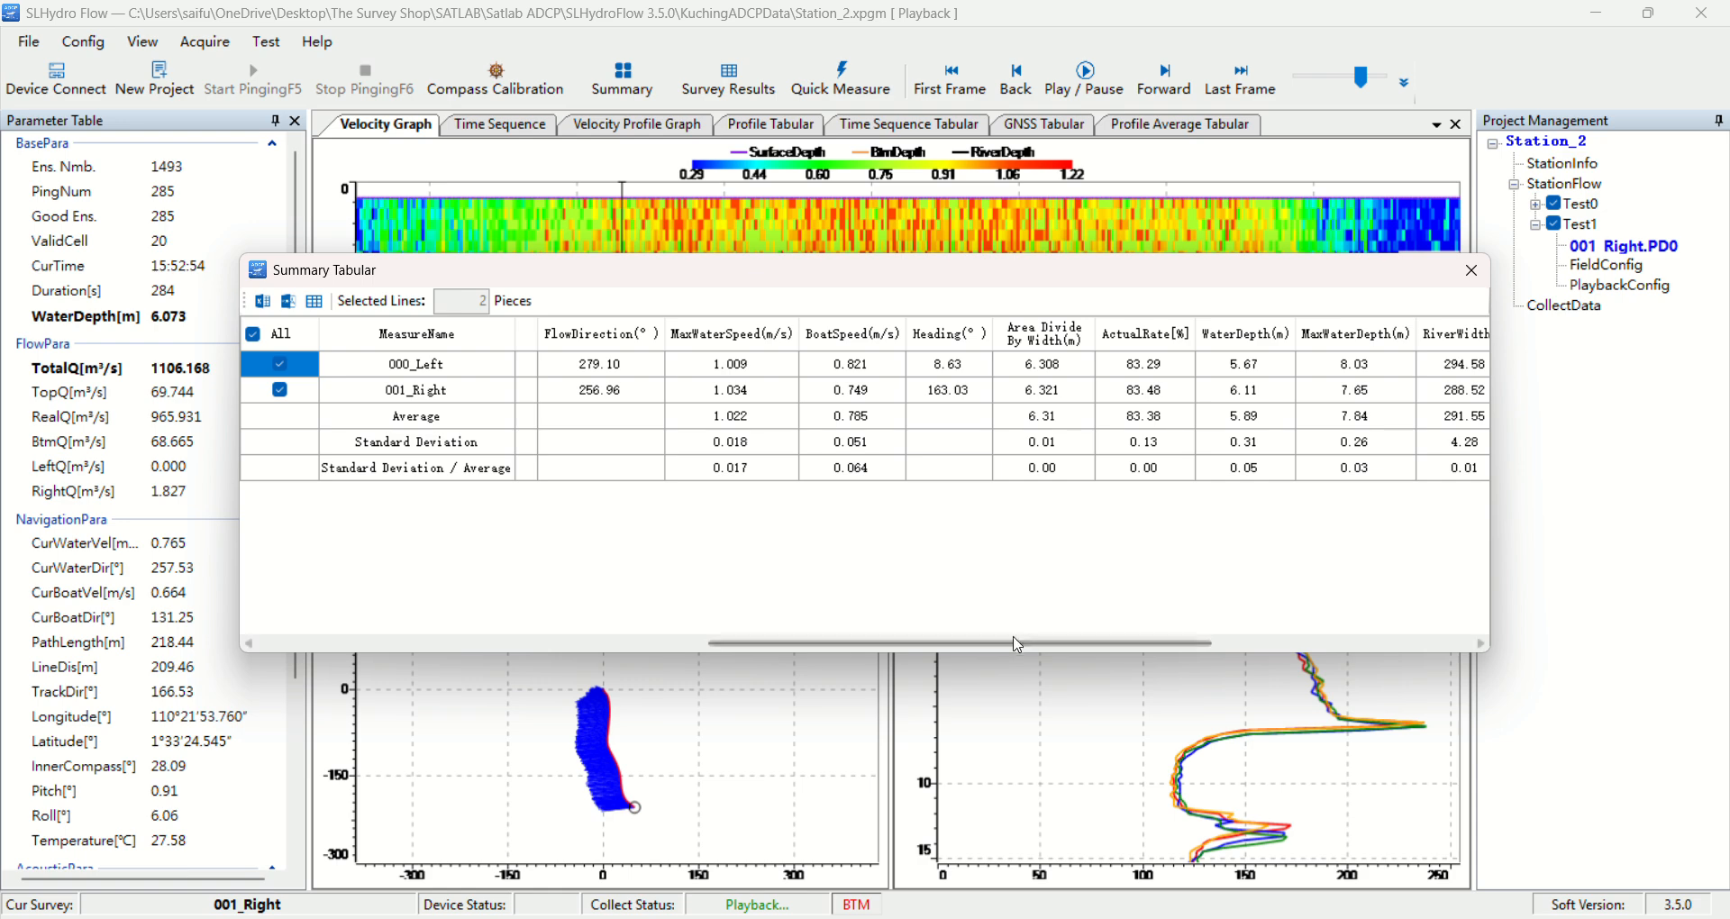
{"action": "left_click_drag", "start_coordinate": [1017, 645], "coordinate": [1238, 644]}
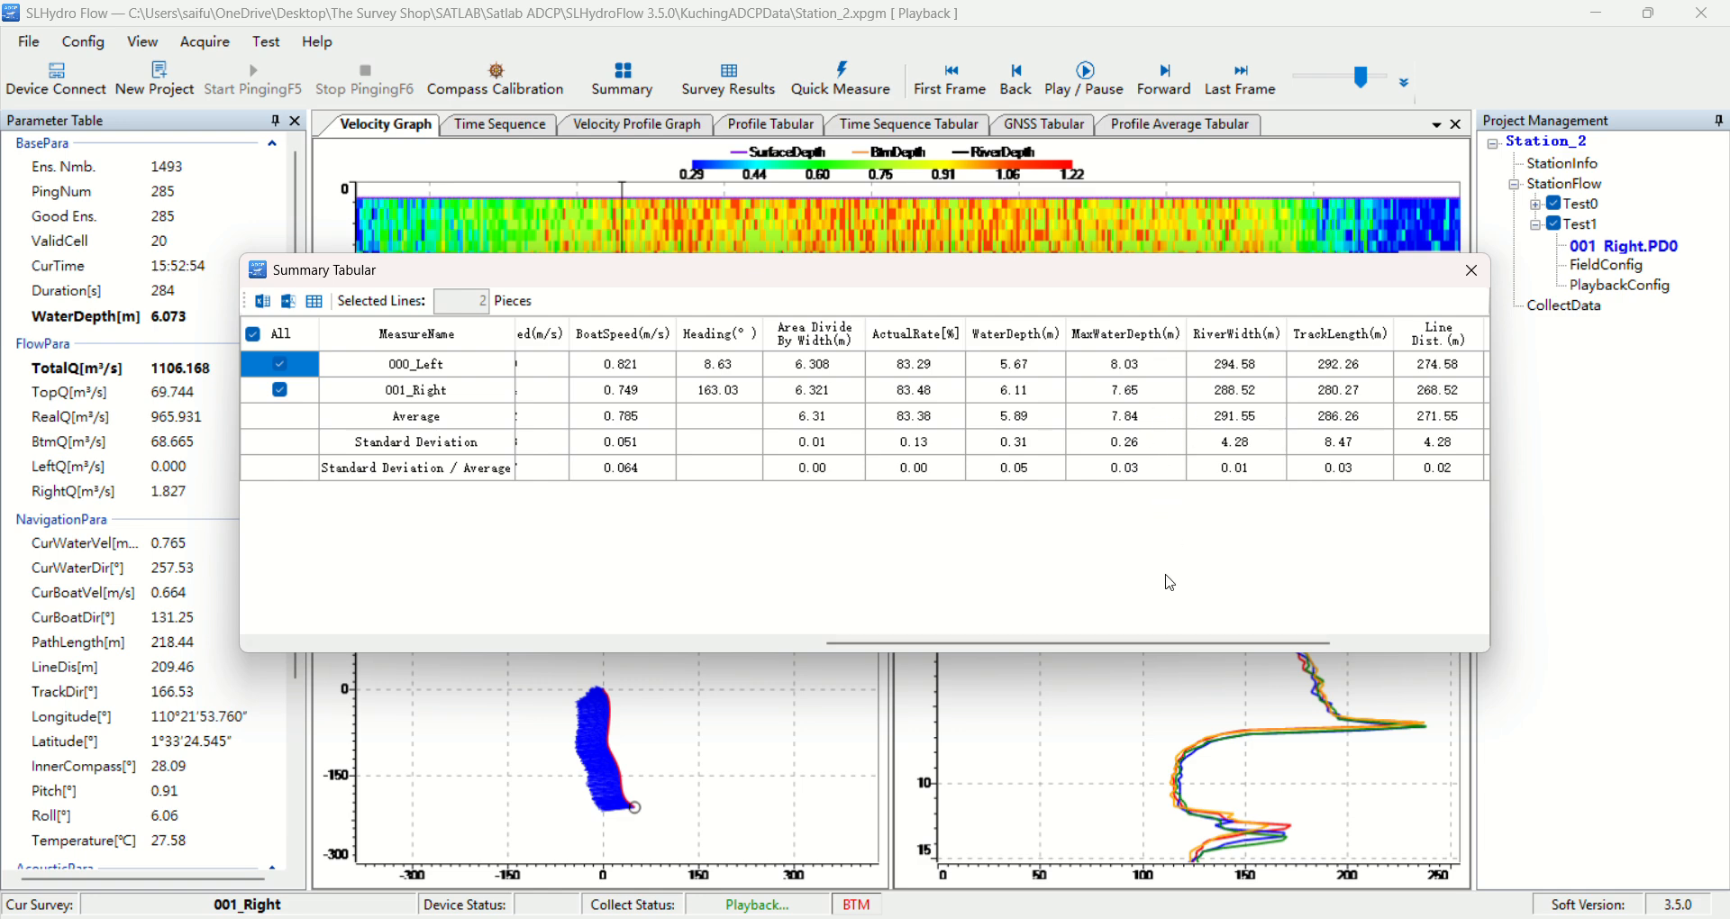
{"action": "left_click_drag", "start_coordinate": [1188, 643], "coordinate": [649, 642]}
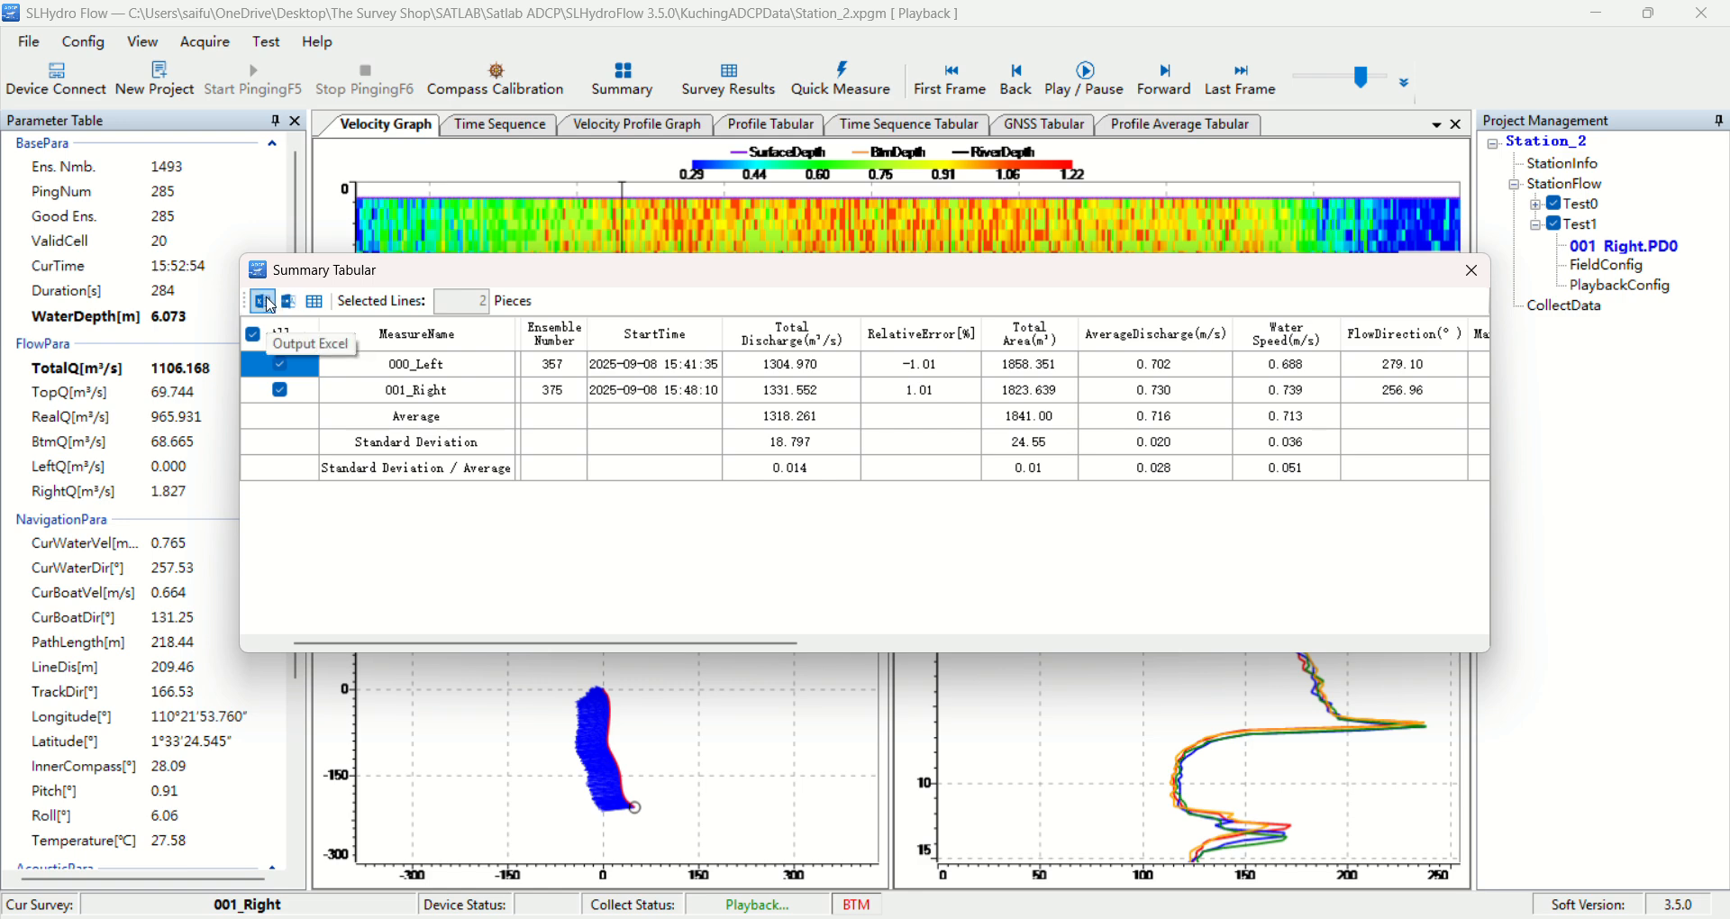
Review the flow result form for the selected transects from the measurement summary, and close both windows without exporting
{"action": "left_click", "coordinate": [315, 309]}
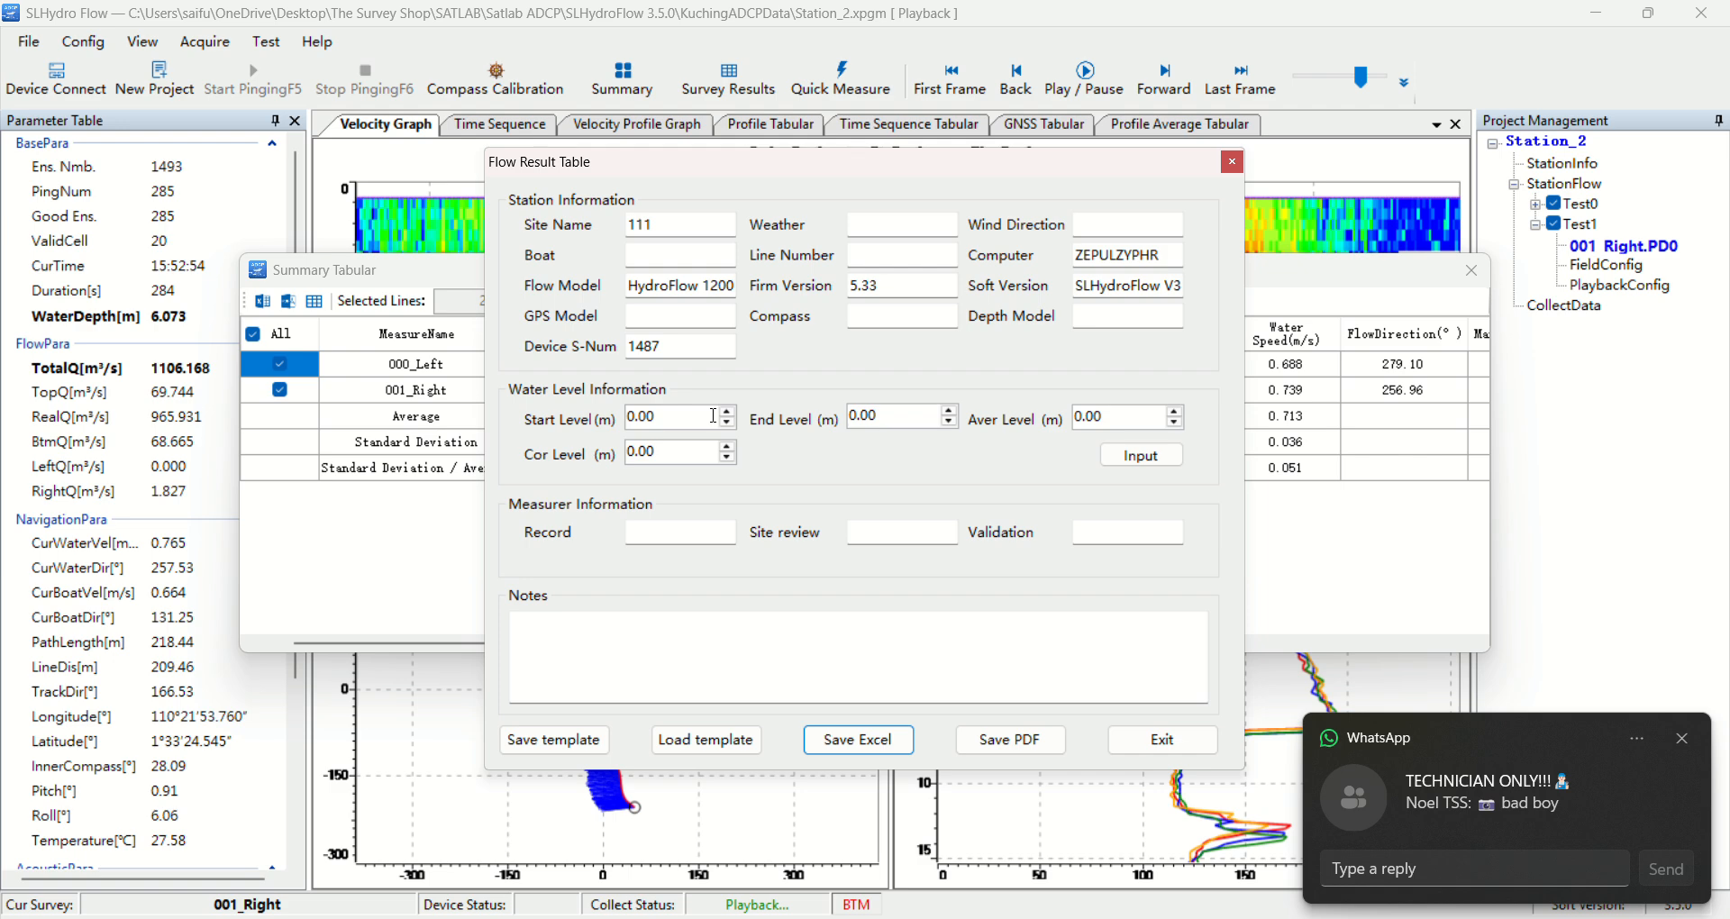
{"action": "left_click", "coordinate": [1682, 738]}
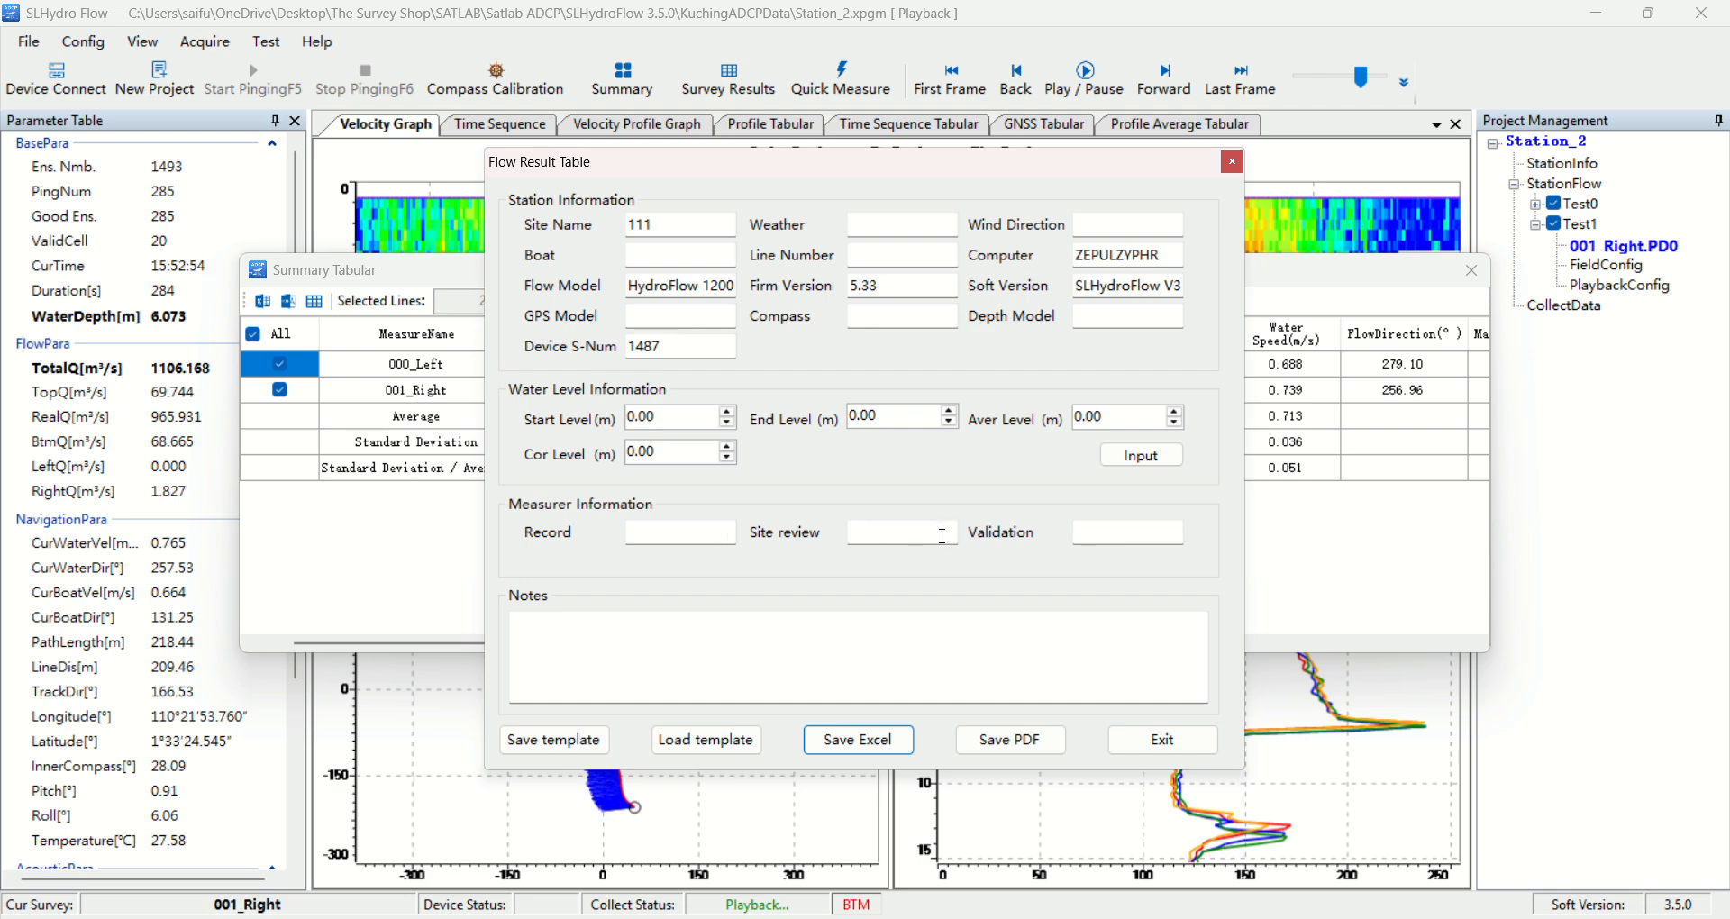
{"action": "left_click", "coordinate": [1162, 740]}
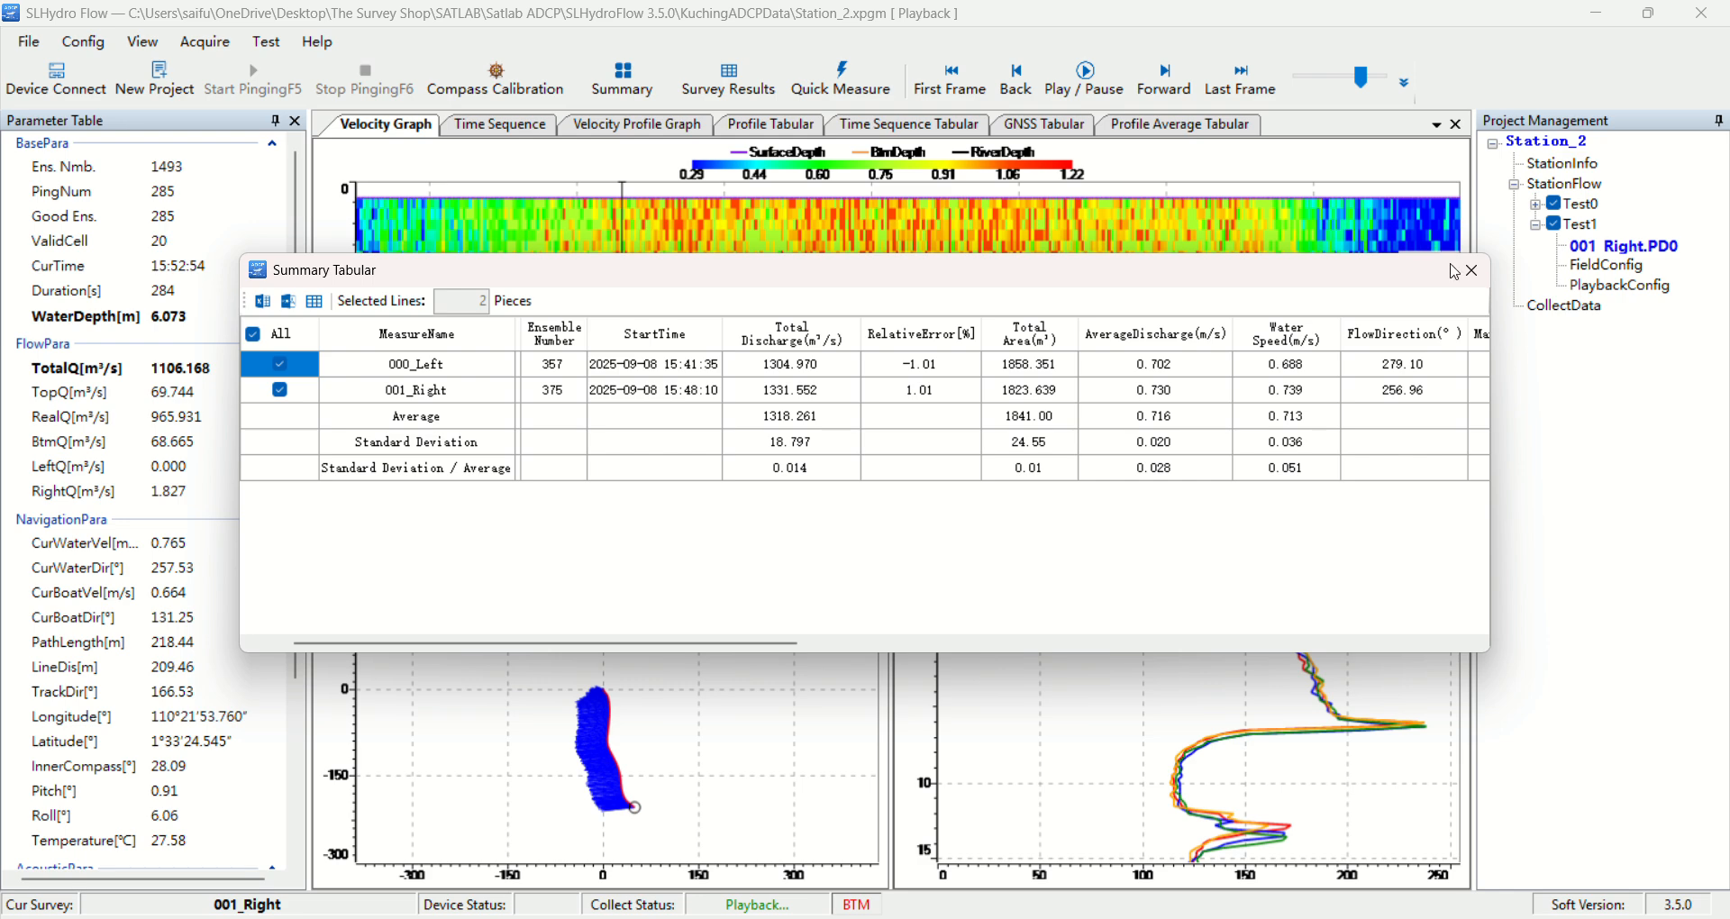
{"action": "left_click", "coordinate": [1471, 270]}
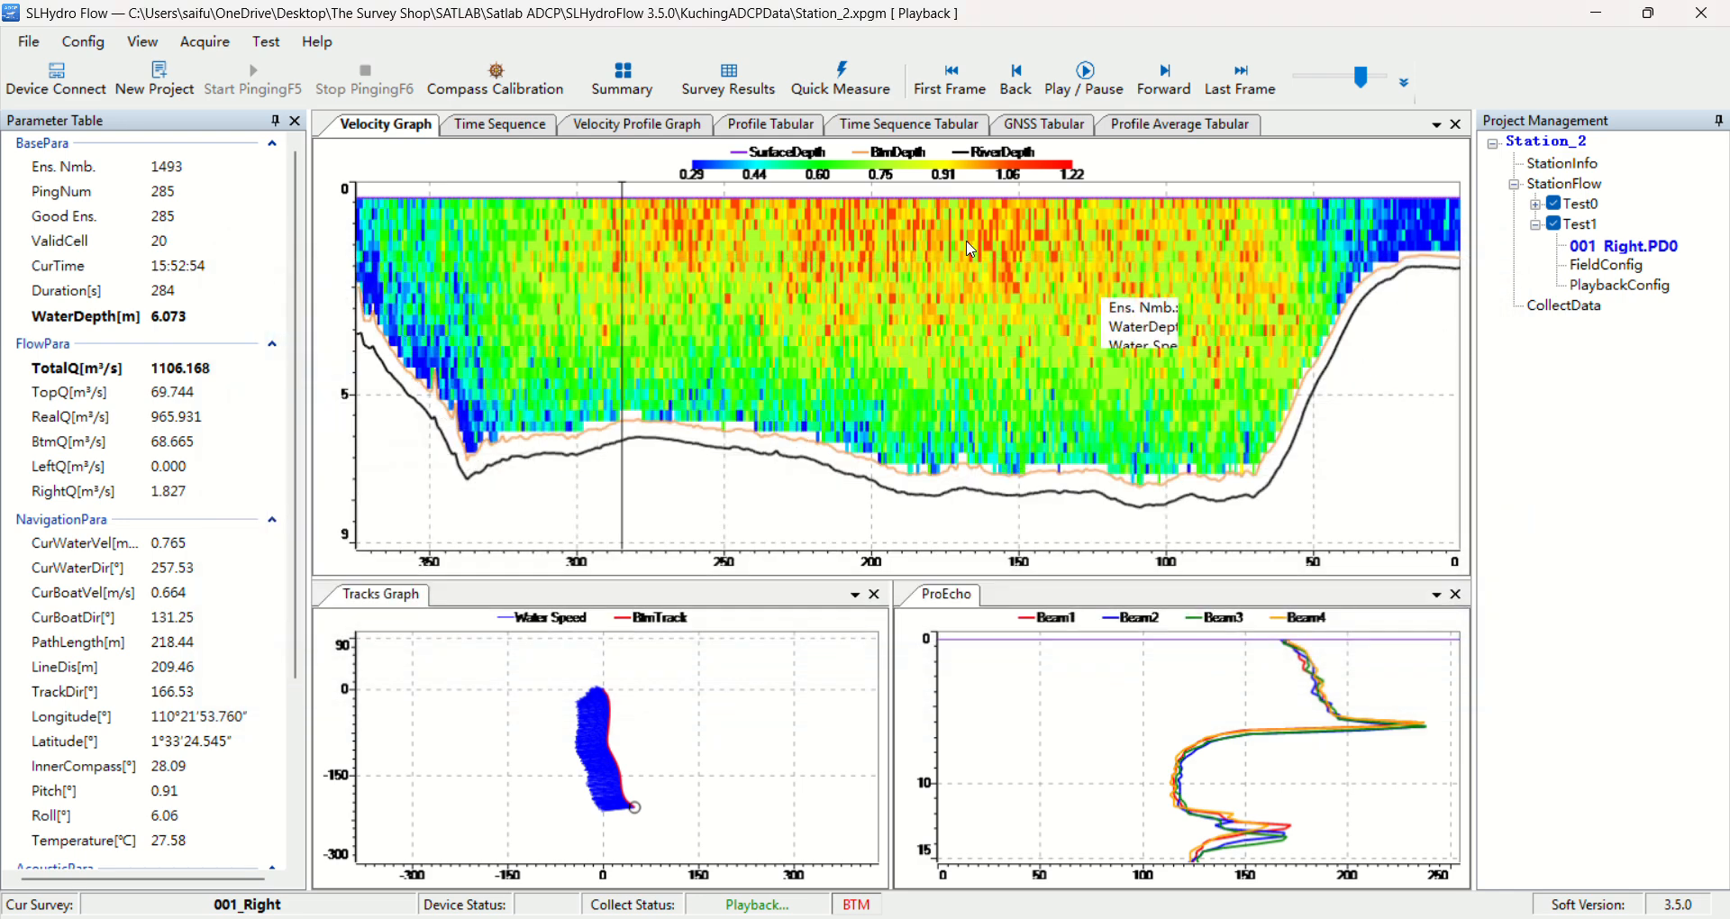
Review the survey results form and its Excel export options, and close it without saving a file
{"action": "left_click", "coordinate": [727, 88]}
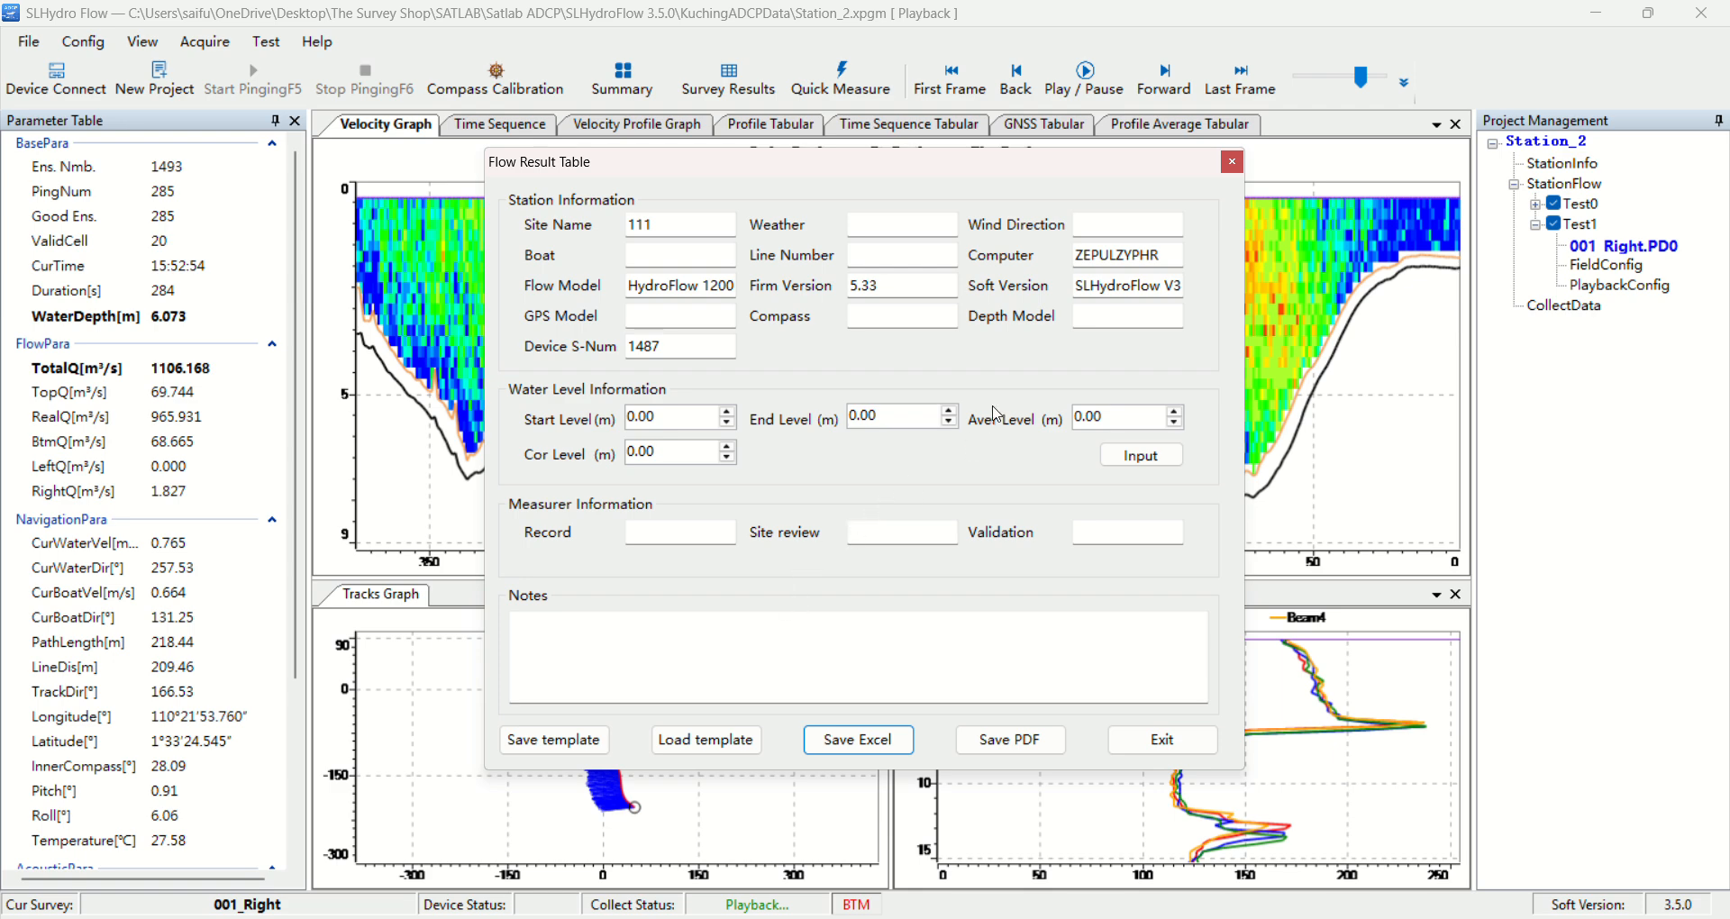
{"action": "left_click", "coordinate": [887, 749]}
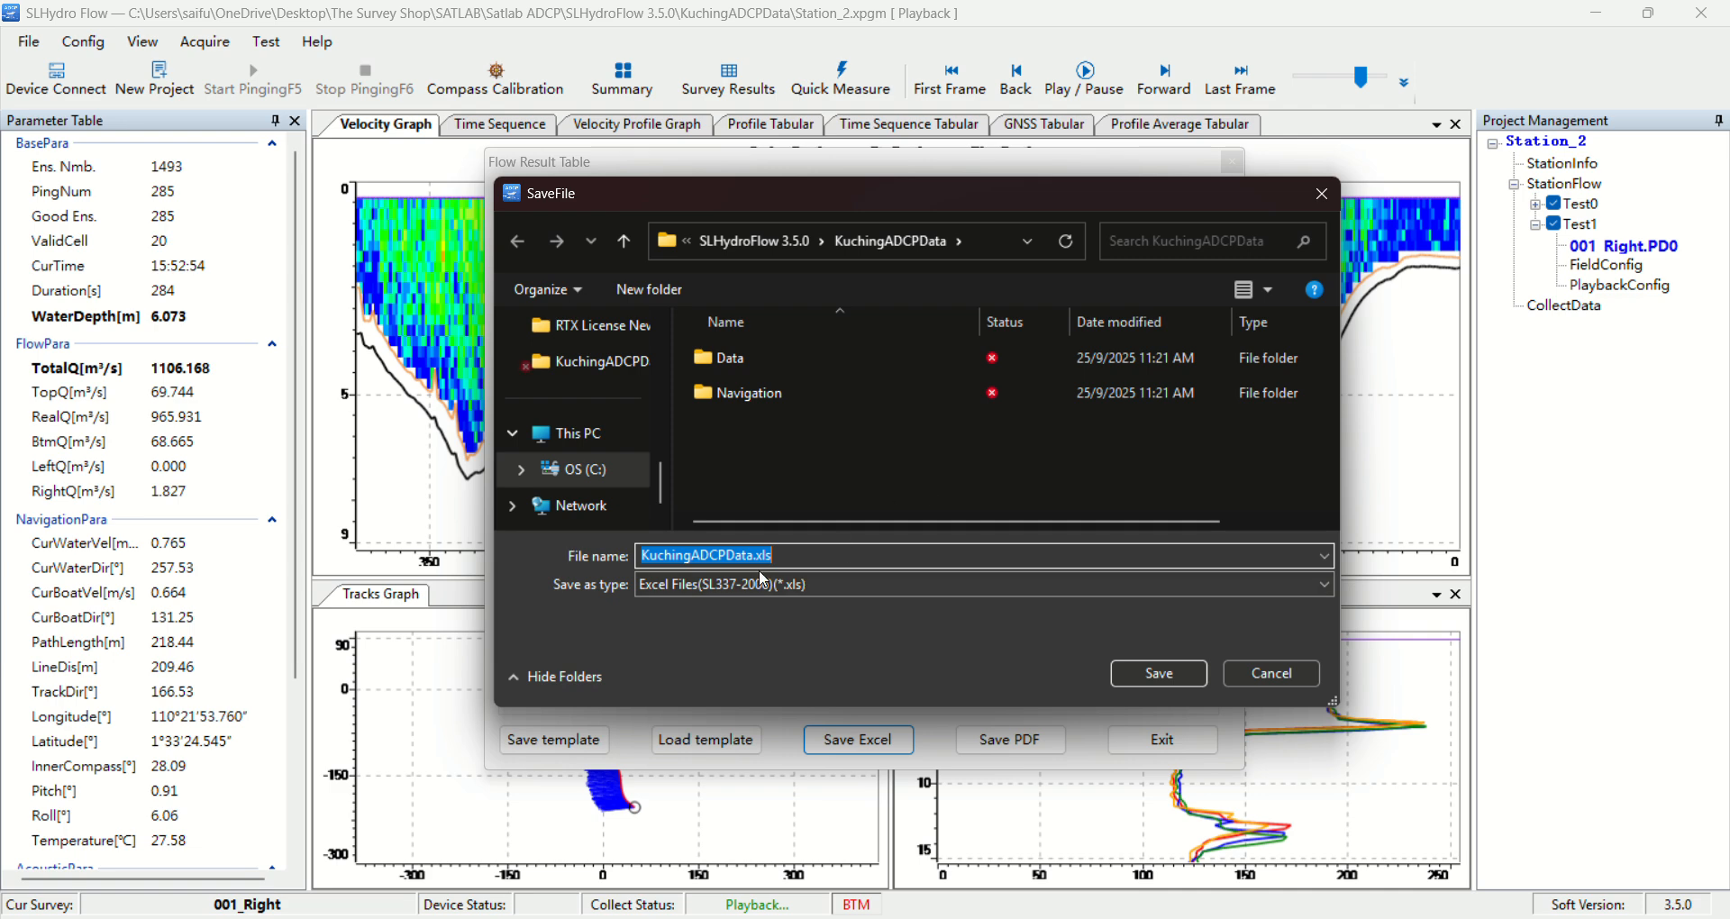
{"action": "left_click", "coordinate": [1278, 678]}
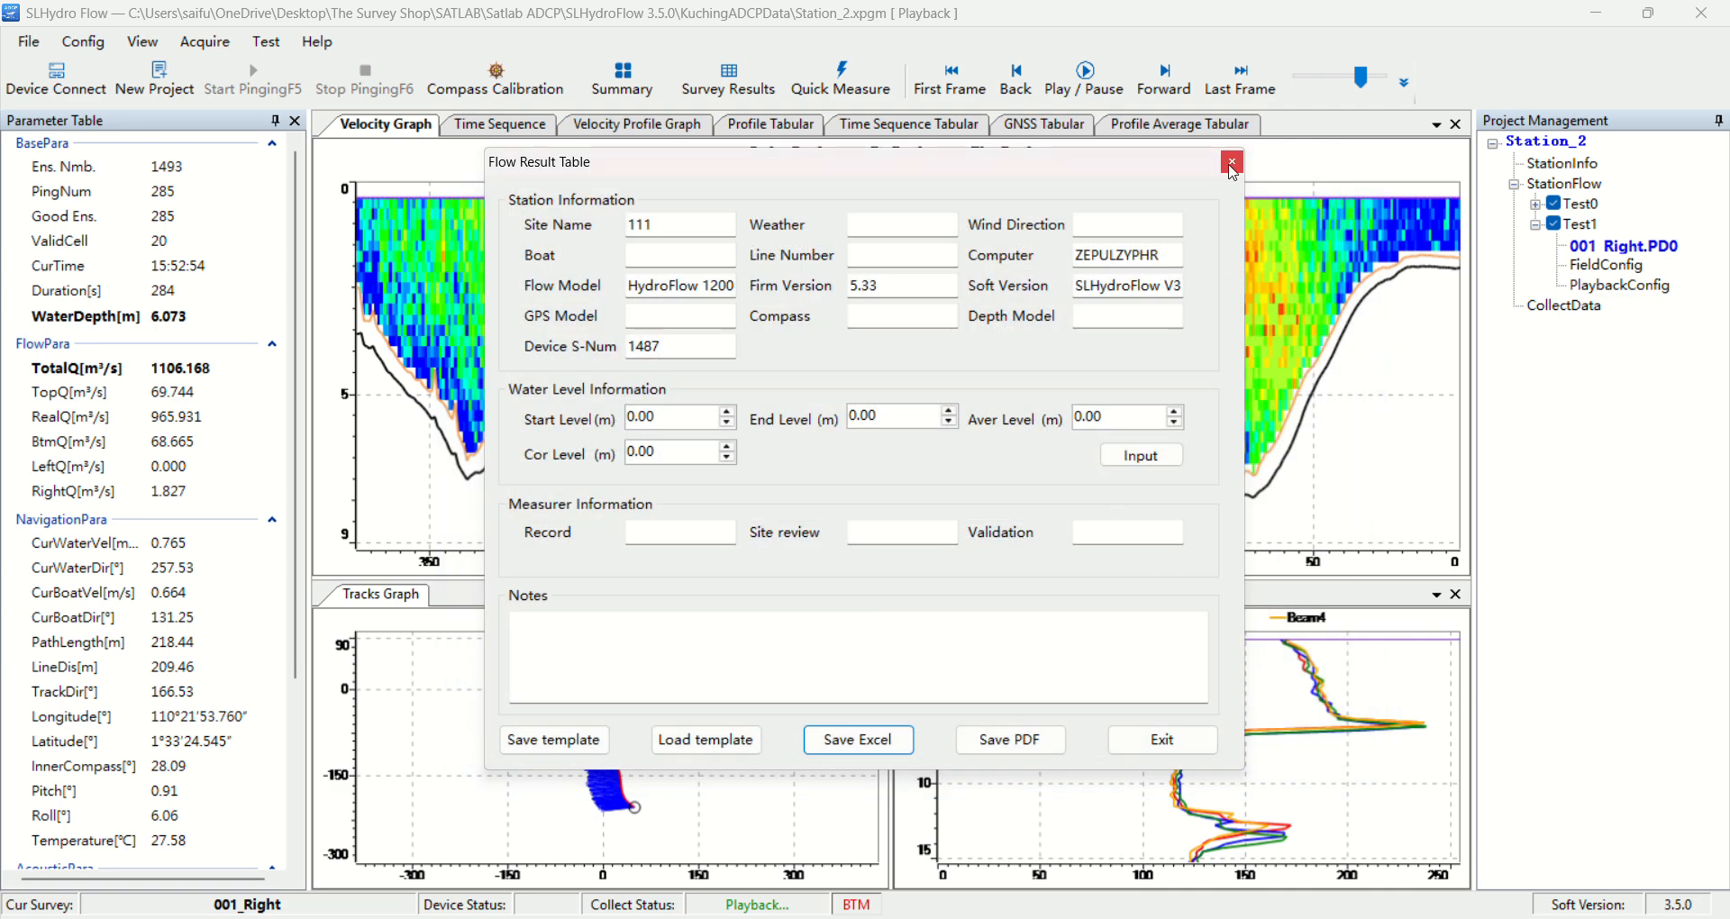
{"action": "left_click", "coordinate": [1231, 163]}
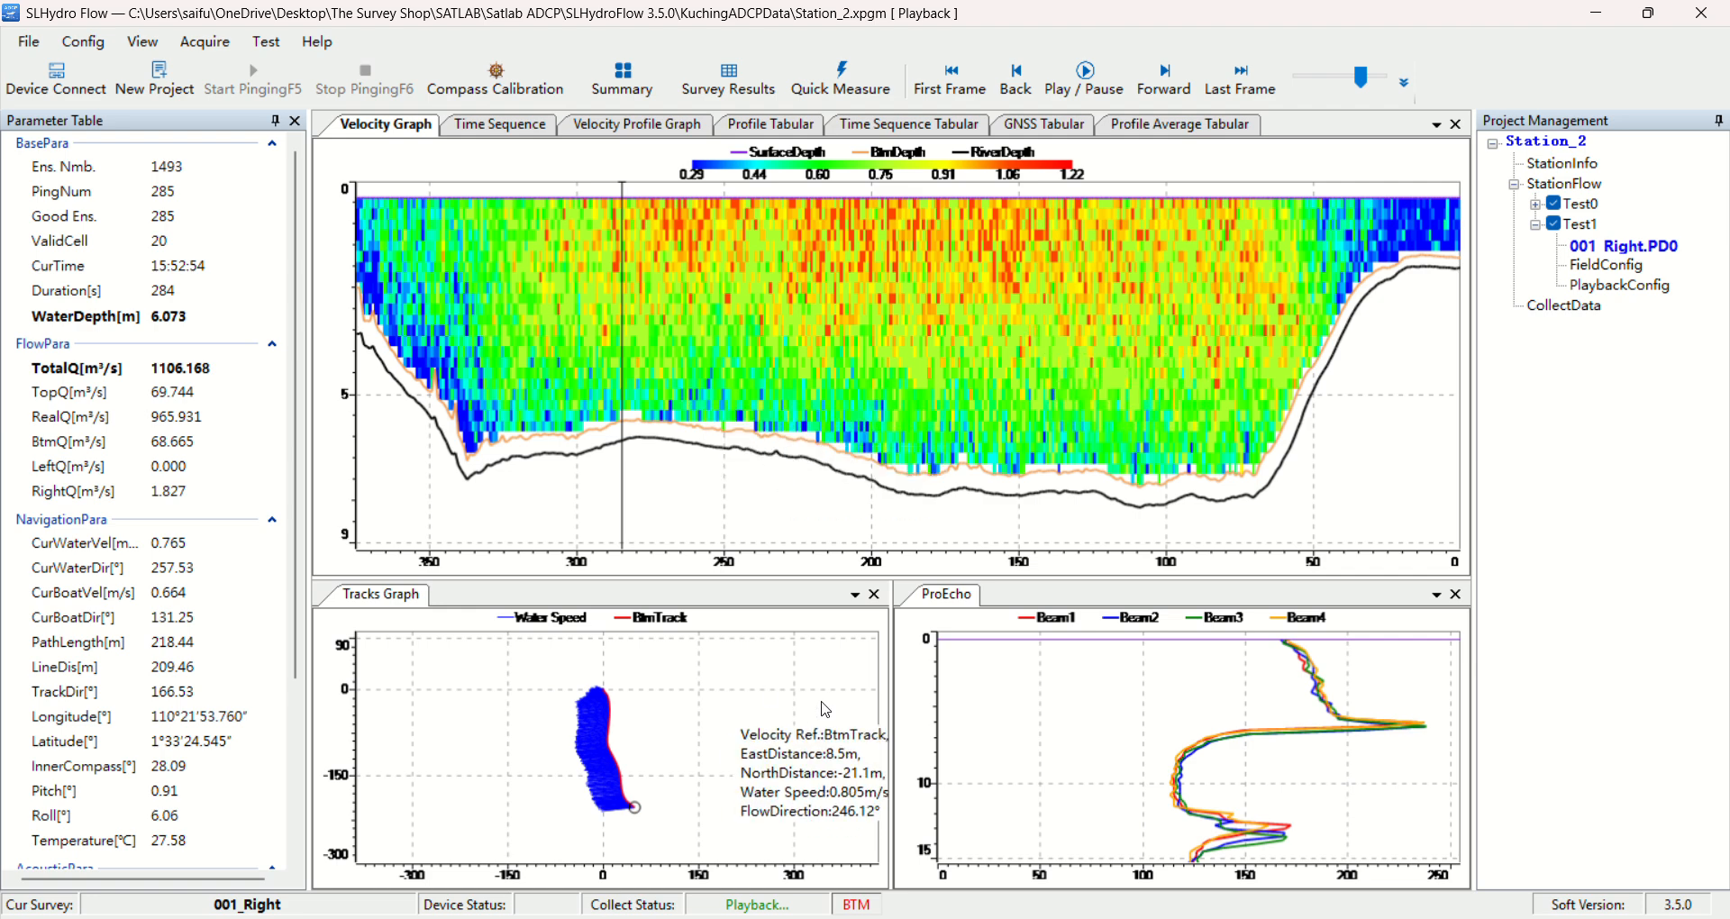
Examine the boat track, beam echo and velocity graphs up close, including their point readings
{"action": "scroll", "coordinate": [739, 730], "scroll_direction": "up", "scroll_amount": 2}
{"action": "scroll", "coordinate": [606, 780], "scroll_direction": "up", "scroll_amount": 4}
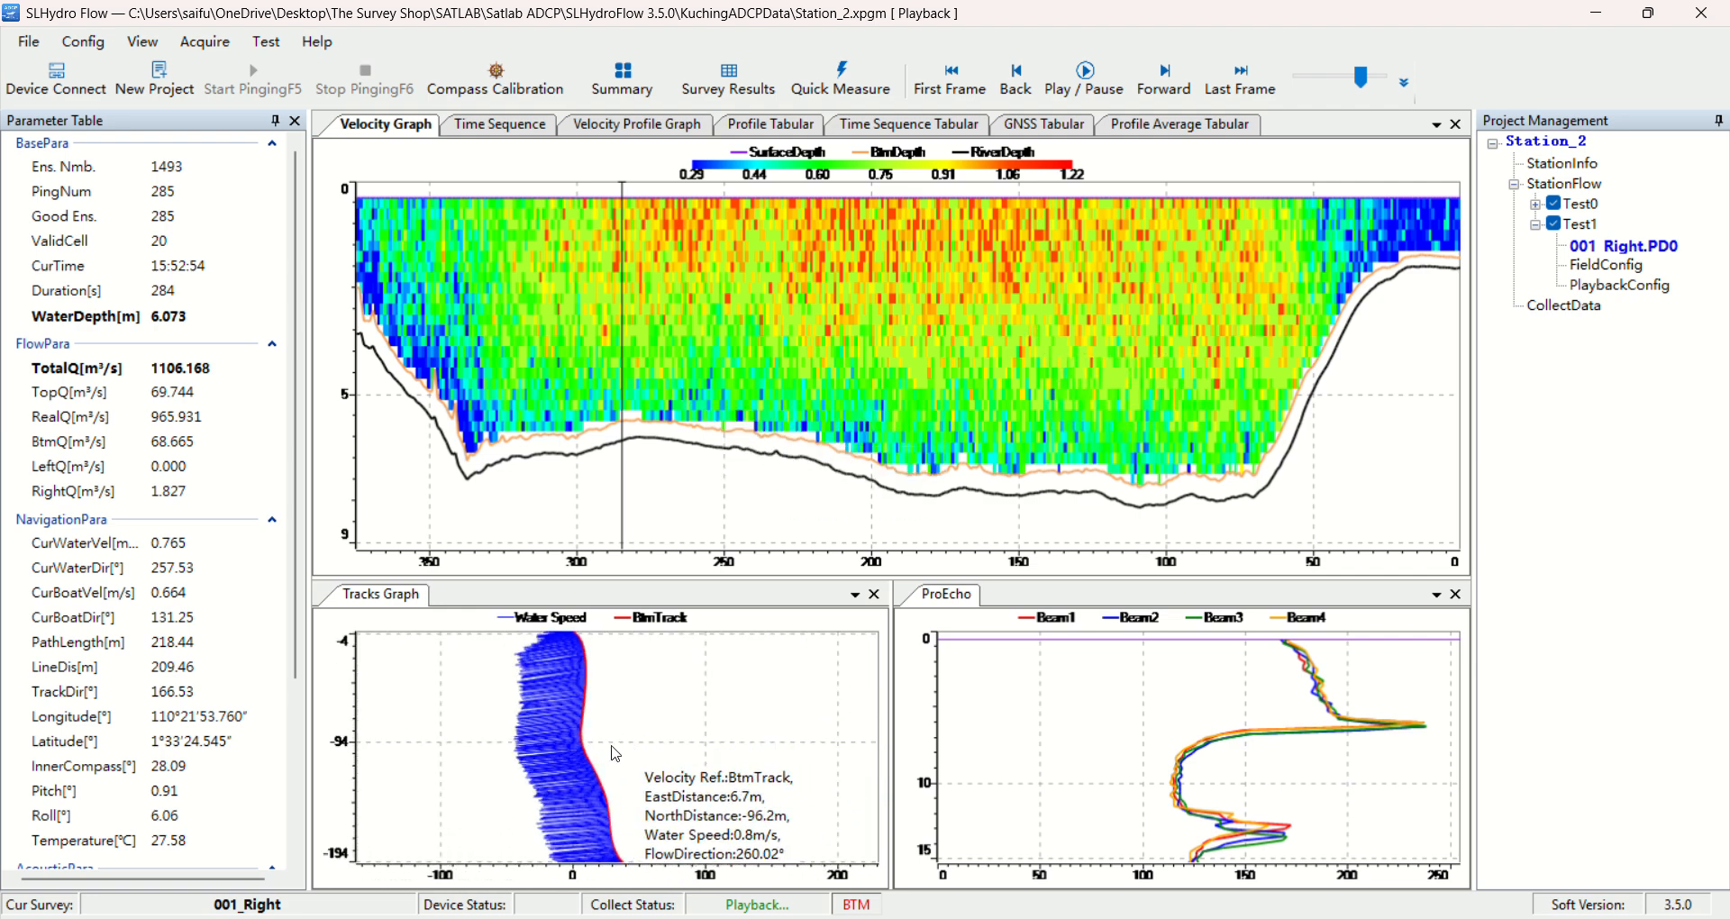
{"action": "scroll", "coordinate": [621, 735], "scroll_direction": "down", "scroll_amount": 3}
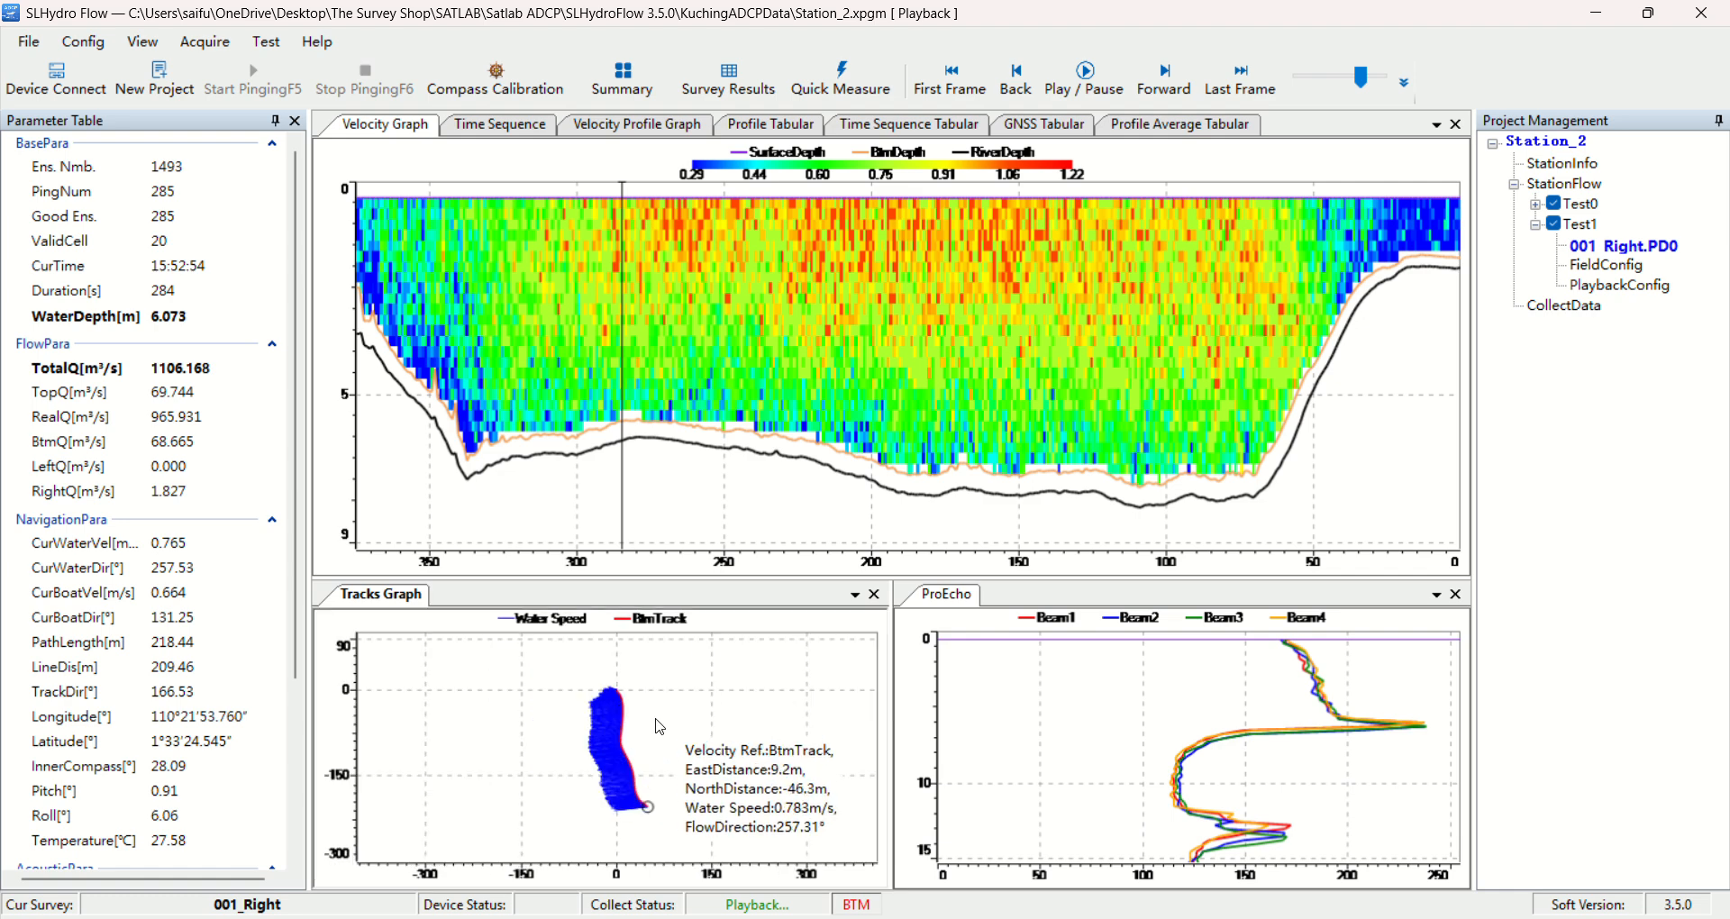
{"action": "scroll", "coordinate": [620, 735], "scroll_direction": "up", "scroll_amount": 3}
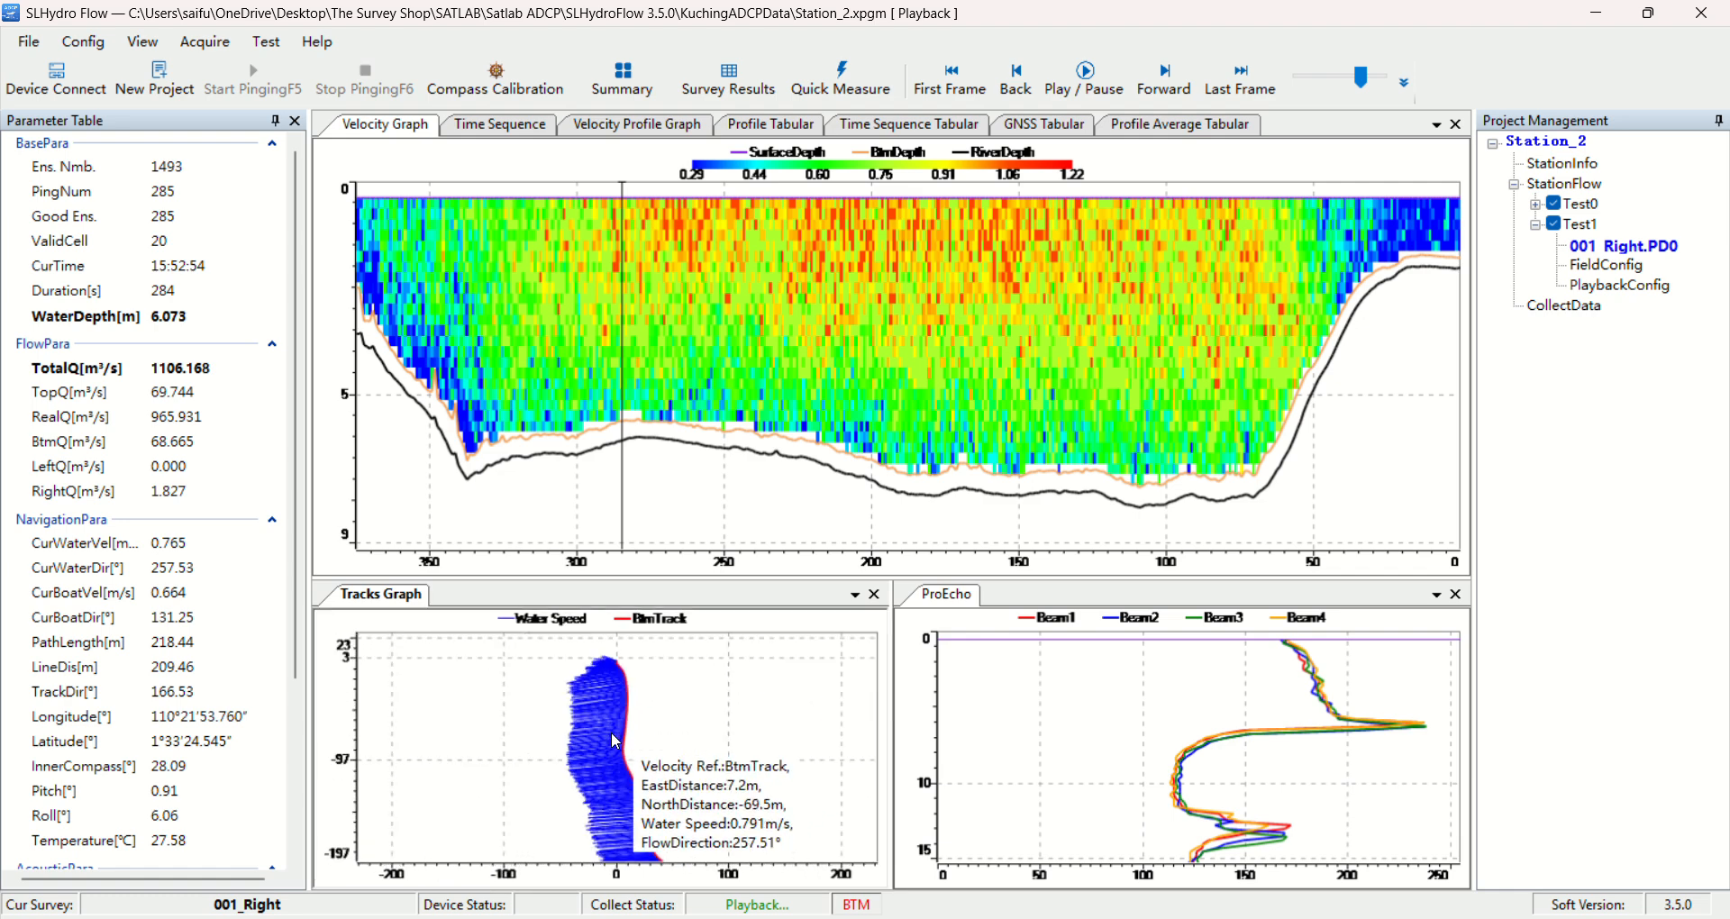
{"action": "scroll", "coordinate": [621, 725], "scroll_direction": "up", "scroll_amount": 2}
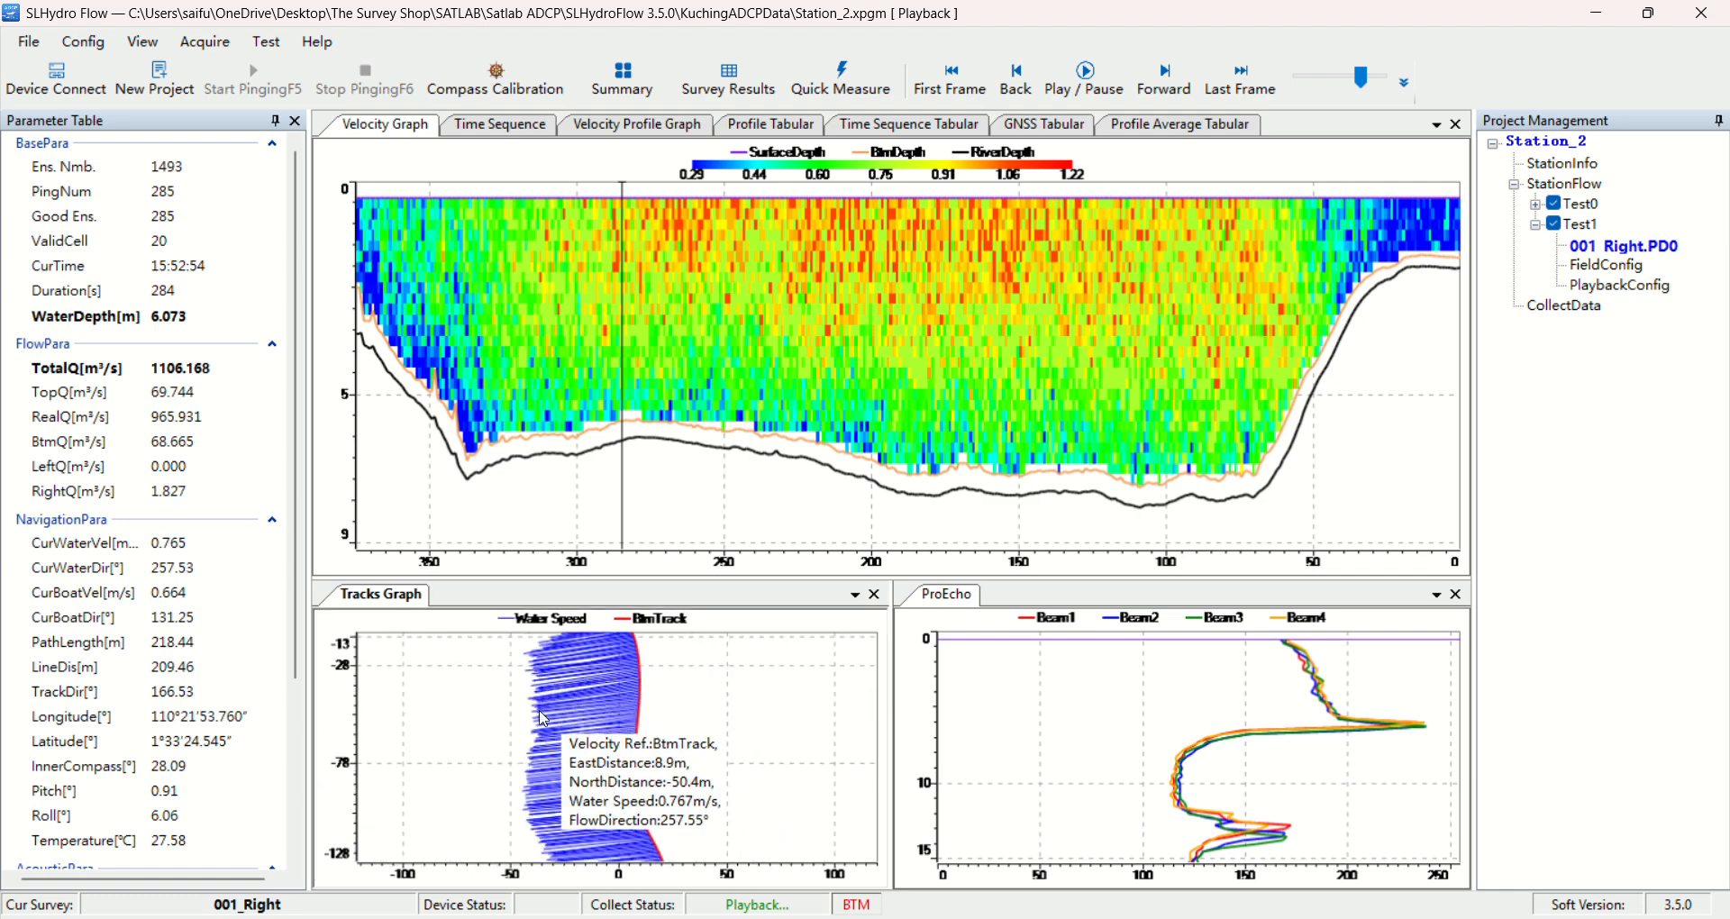
{"action": "scroll", "coordinate": [1285, 685], "scroll_direction": "up", "scroll_amount": 3}
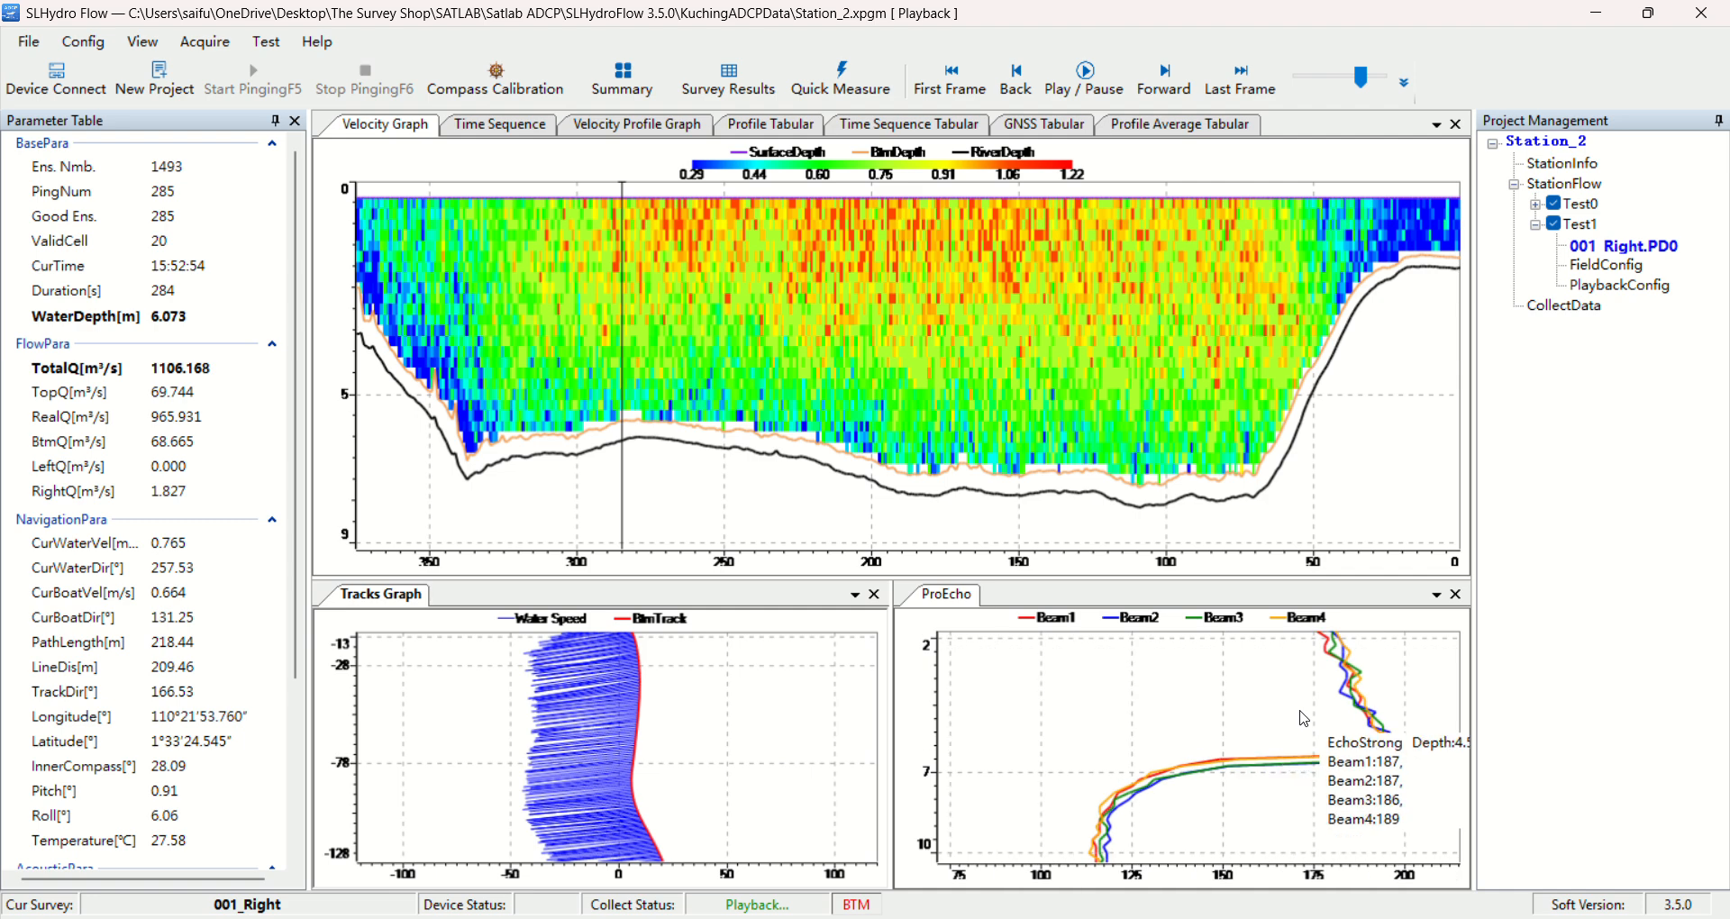
{"action": "scroll", "coordinate": [901, 360], "scroll_direction": "up", "scroll_amount": 1}
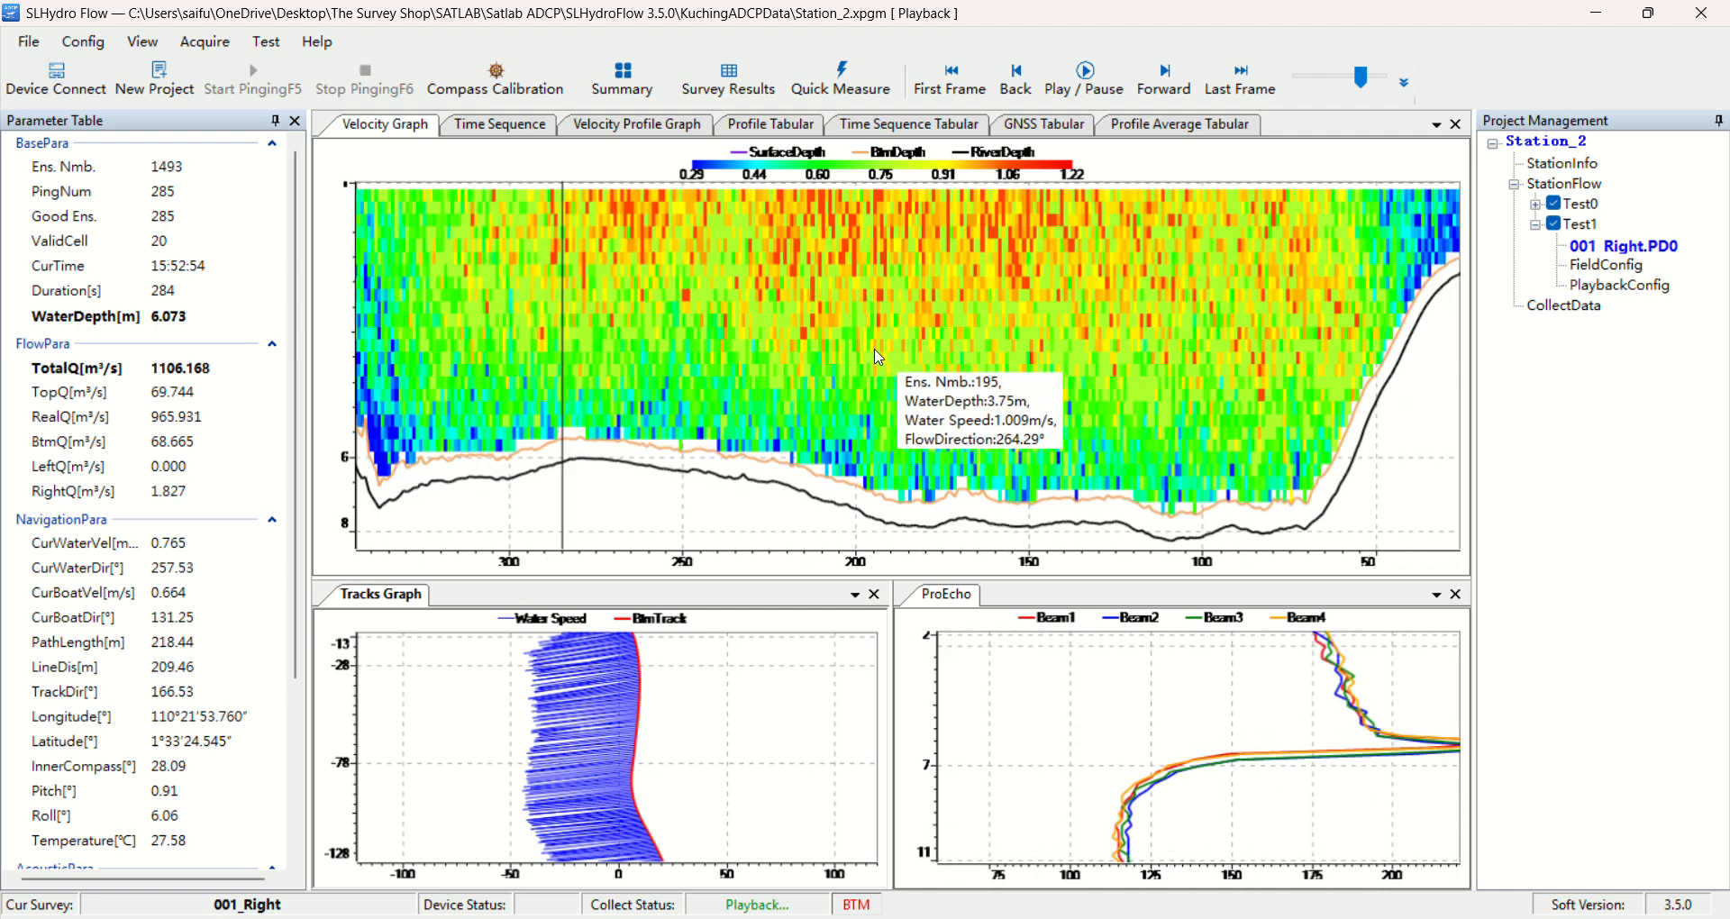
{"action": "scroll", "coordinate": [880, 358], "scroll_direction": "up", "scroll_amount": 1}
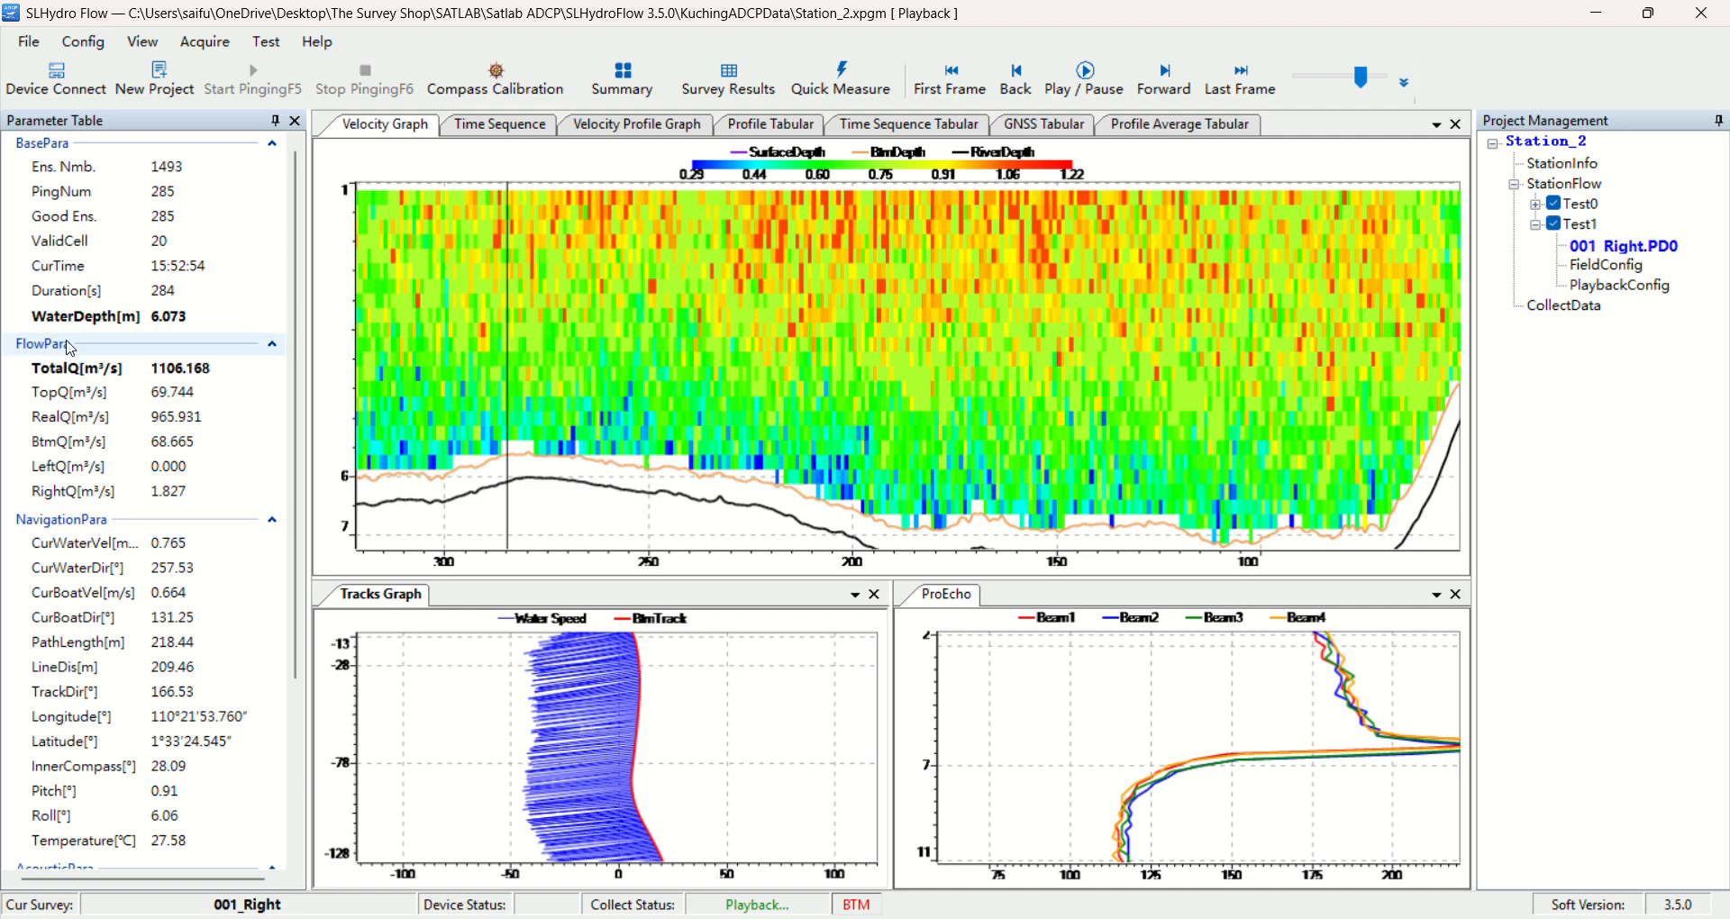
Examine the parameter table from the flow parameters through to the acoustic parameters
{"action": "scroll", "coordinate": [125, 395], "scroll_direction": "down", "scroll_amount": 1}
{"action": "scroll", "coordinate": [113, 541], "scroll_direction": "down", "scroll_amount": 2}
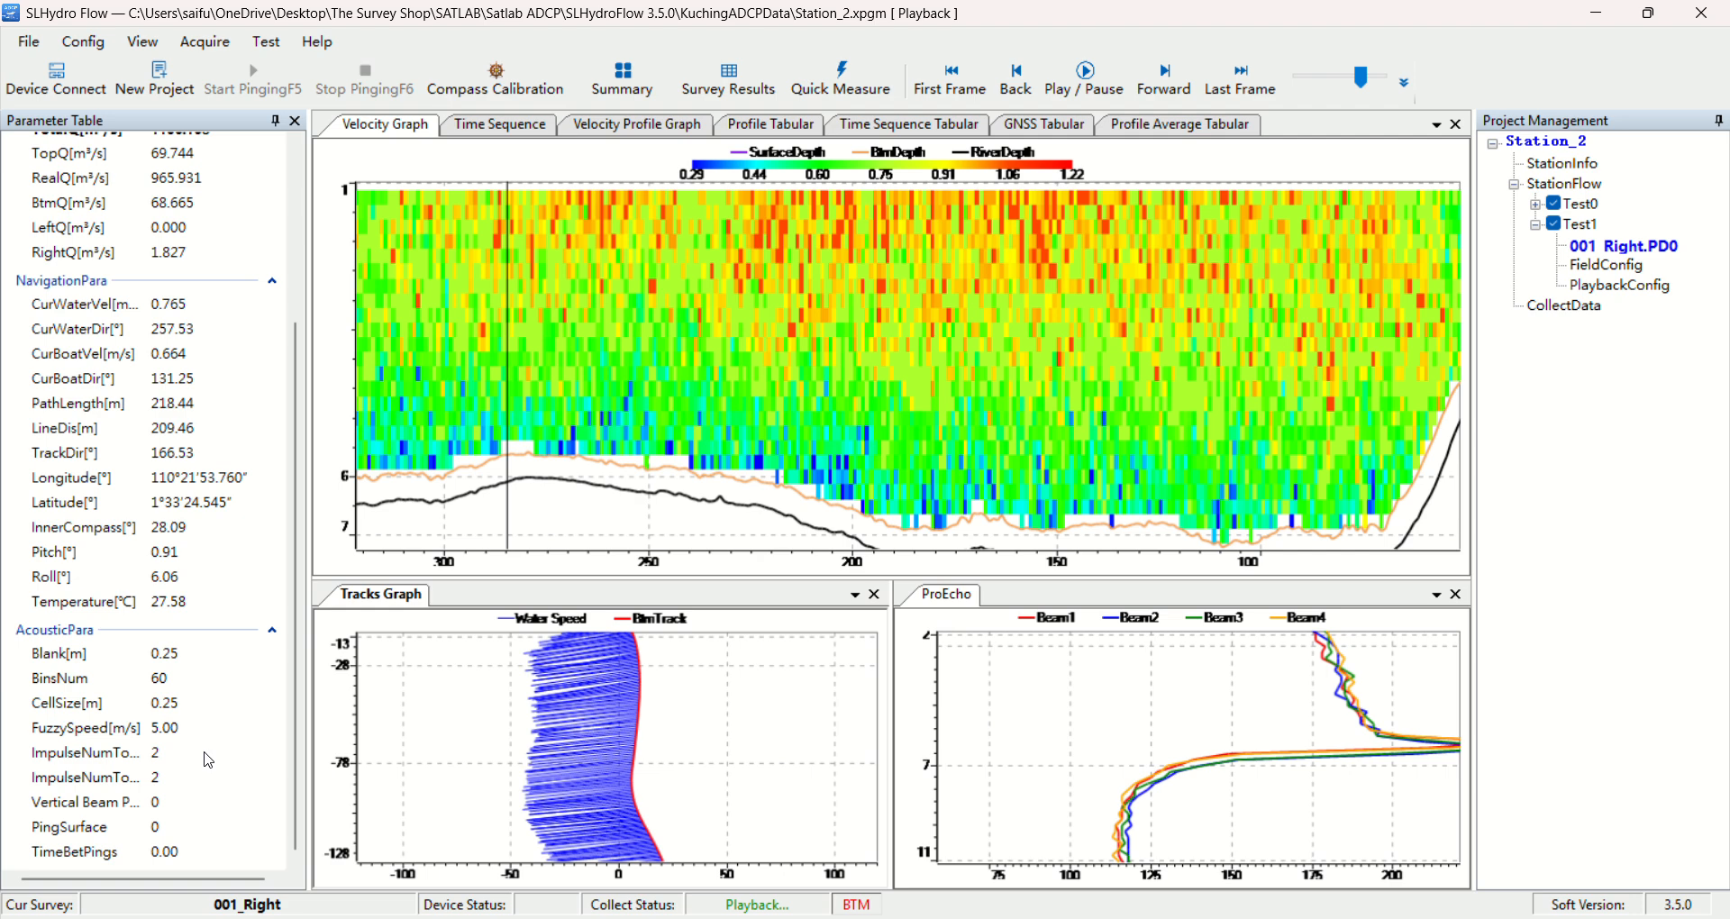
Examine the available view options for the log, layout, graphs, tabular displays and language
{"action": "left_click", "coordinate": [155, 44]}
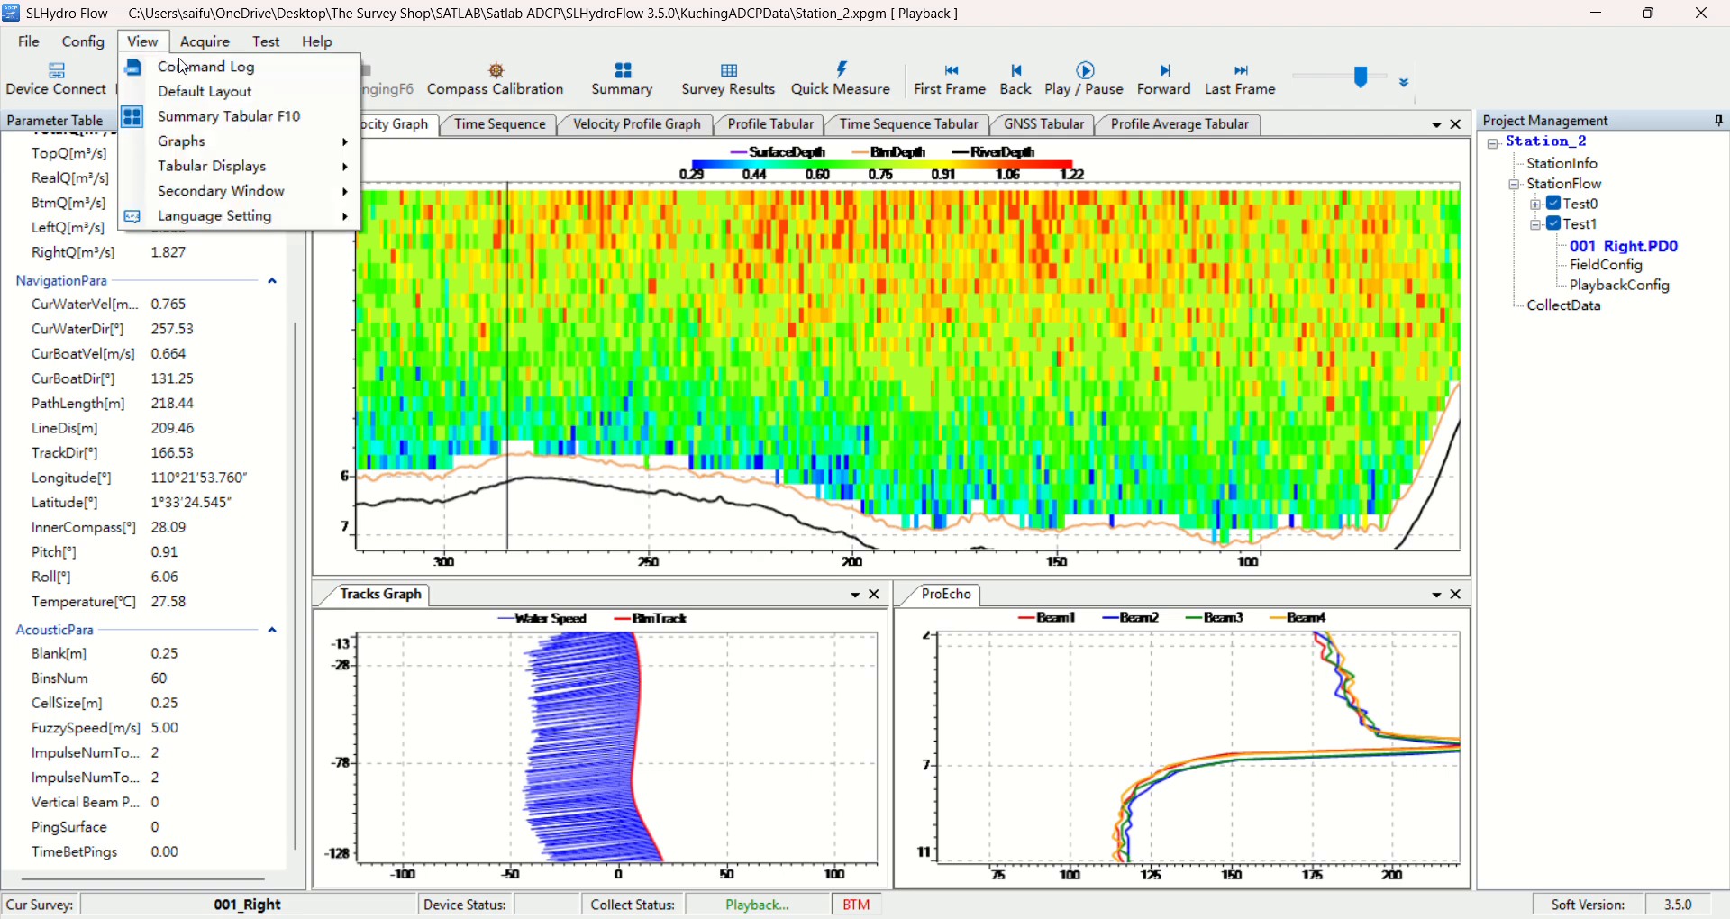